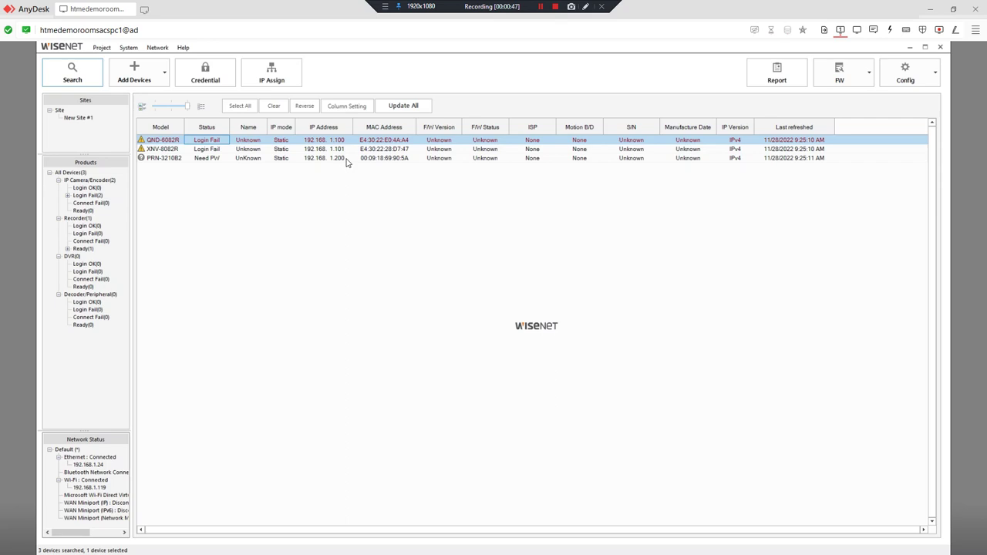
# Open the recorder's web page, enter the new admin password twice, and show it to verify
pyautogui.doubleClick(346, 159)
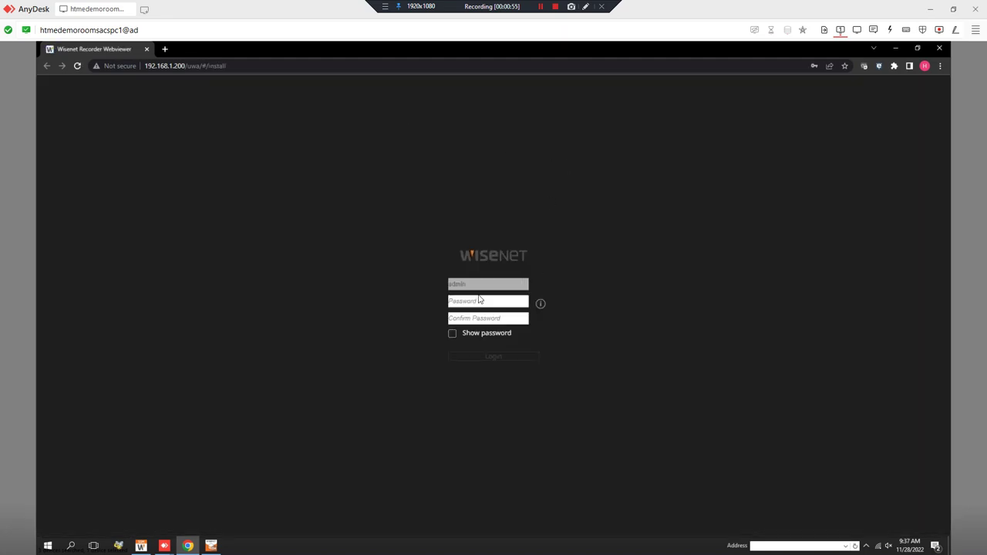
pyautogui.click(487, 302)
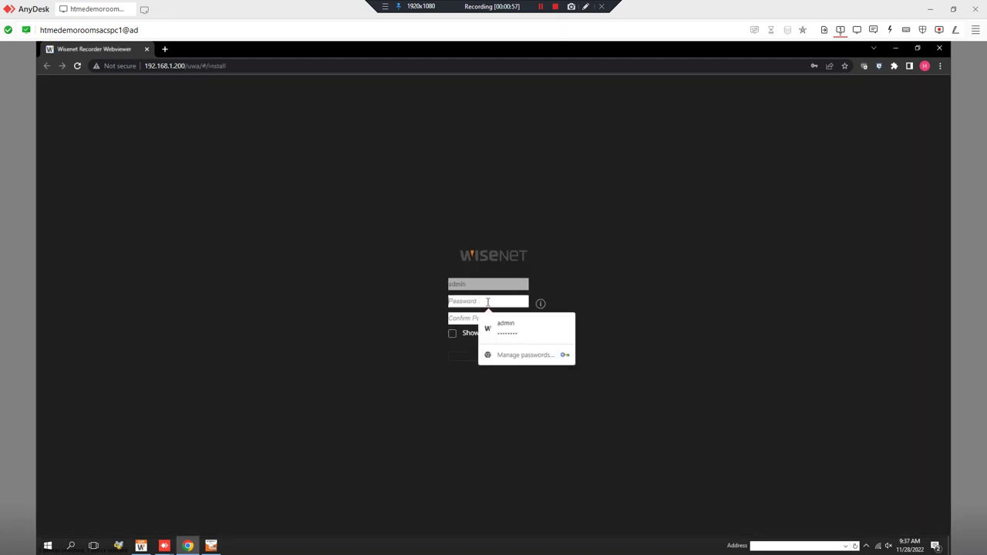
pyautogui.write('********')
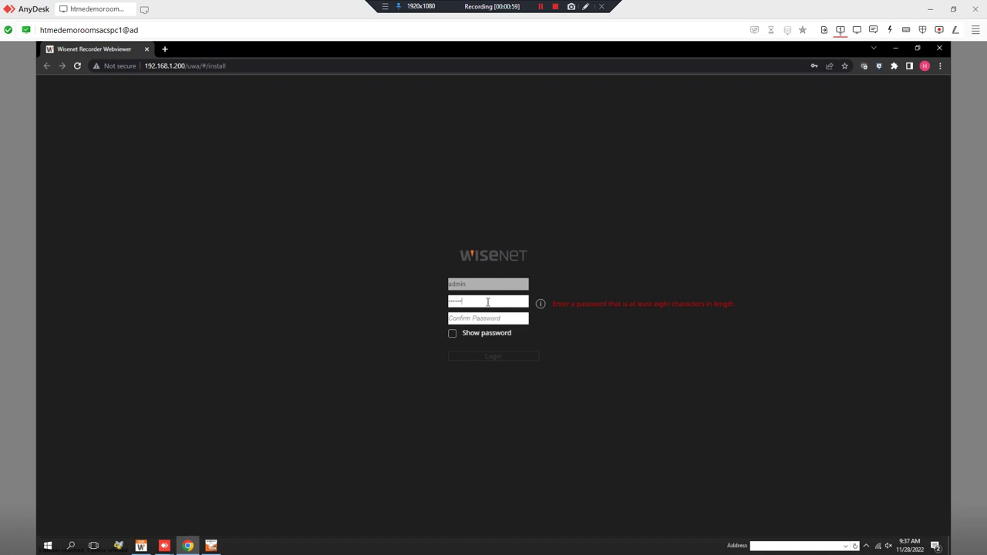
pyautogui.press('Tab')
pyautogui.write('****')
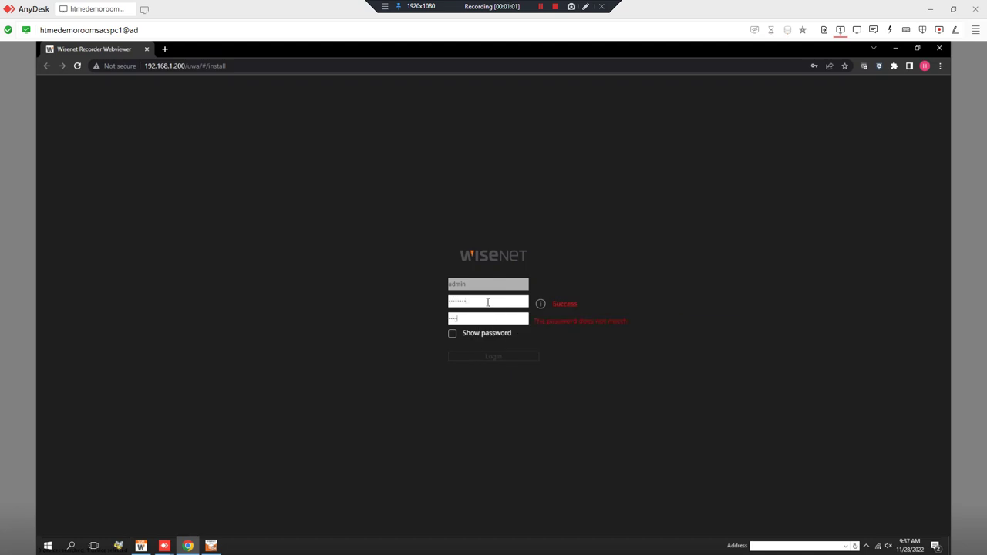
pyautogui.write('****')
pyautogui.click(452, 334)
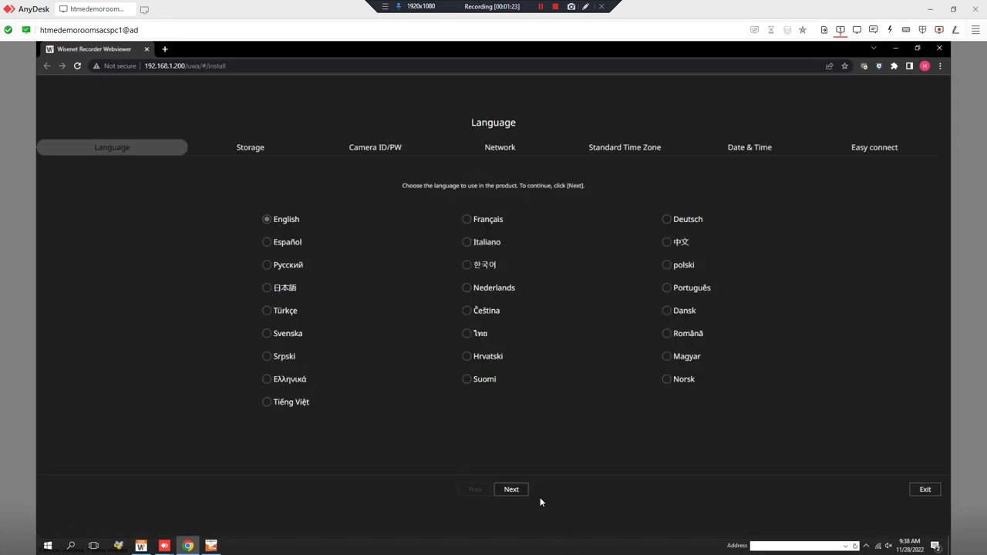
# Accept the Language and Storage defaults, then enable entering a separate camera ID and password
pyautogui.click(518, 491)
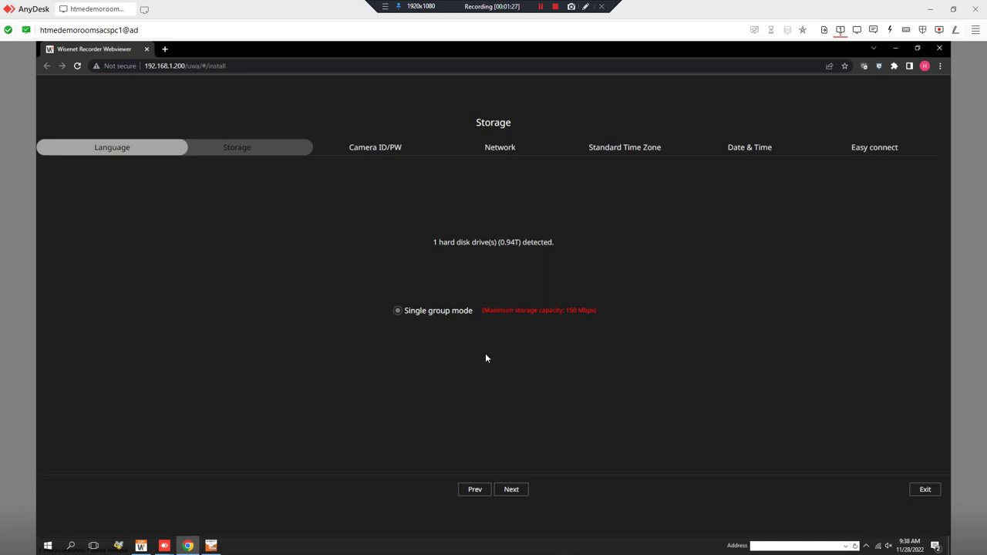
pyautogui.click(512, 491)
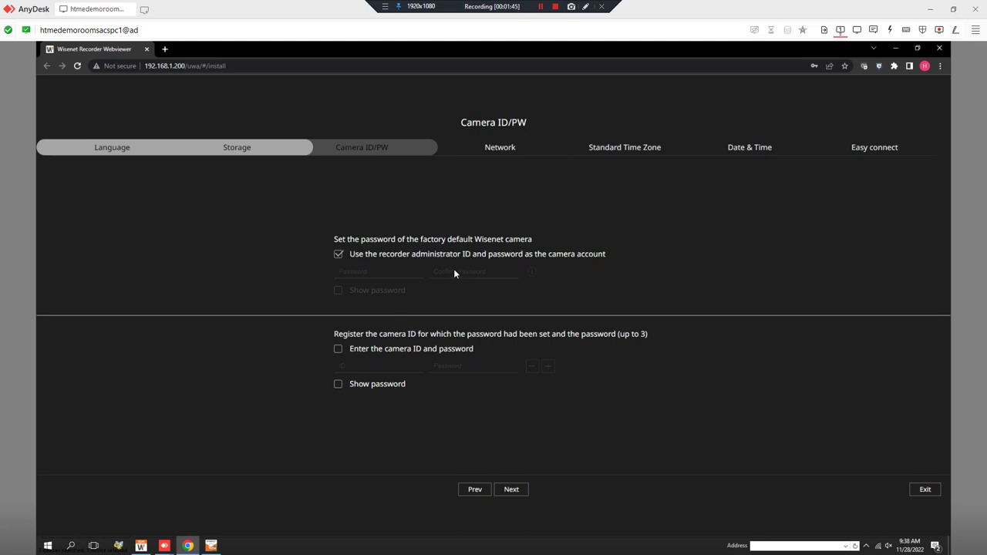
pyautogui.click(337, 350)
pyautogui.click(365, 367)
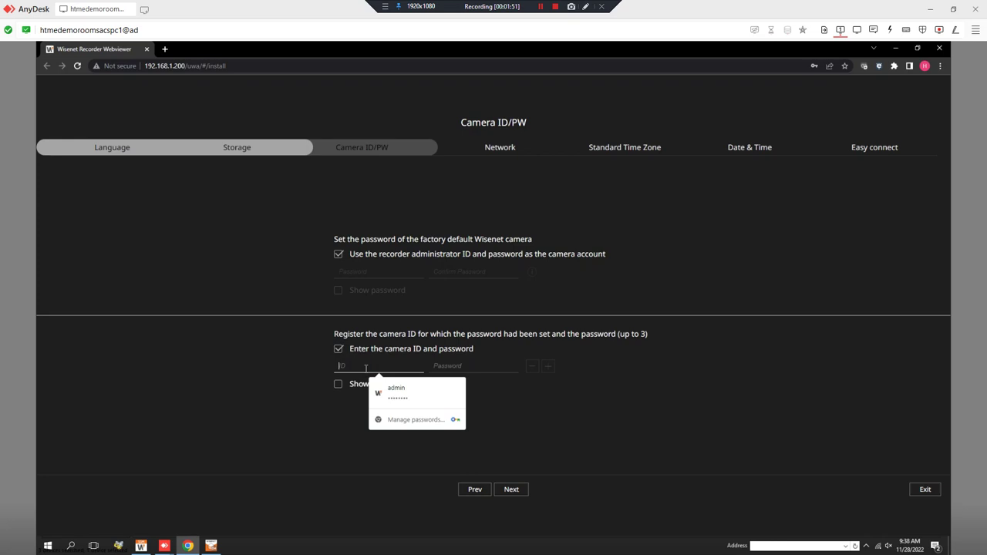
# Try camera ID 'admin' with a password and a second row, then turn separate camera credentials off
pyautogui.write('admin')
pyautogui.press('Tab')
pyautogui.write('•••••')
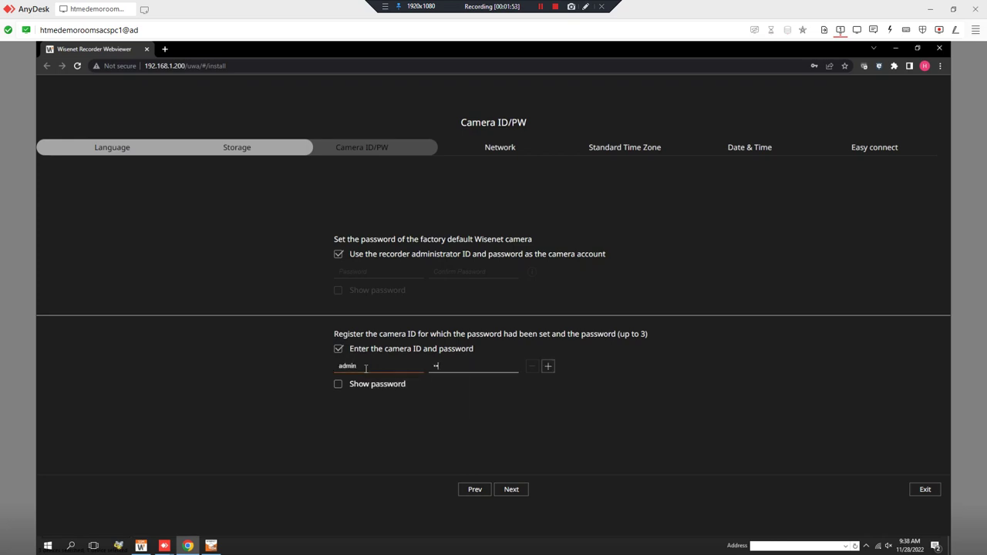
pyautogui.write('•••')
pyautogui.click(473, 372)
pyautogui.click(548, 368)
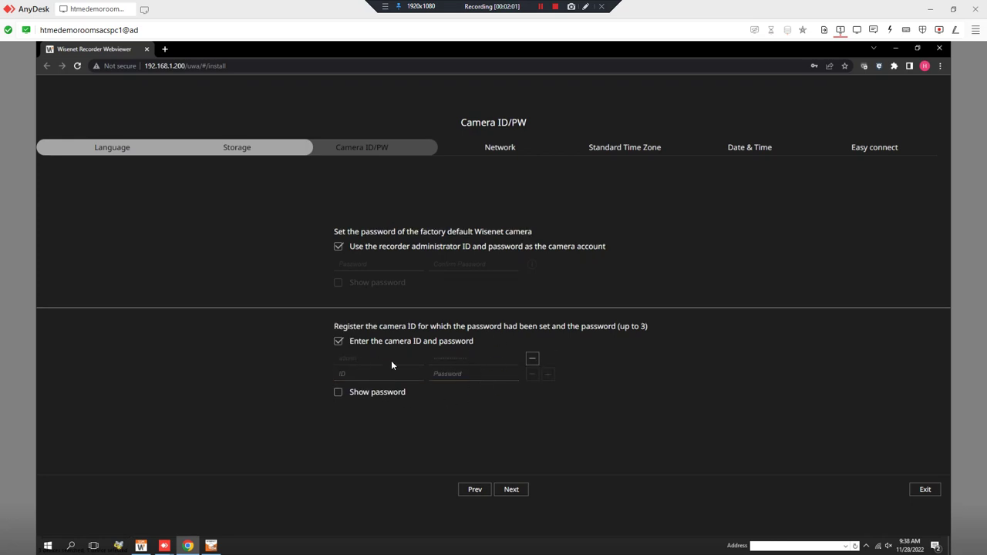
pyautogui.click(430, 374)
pyautogui.click(338, 341)
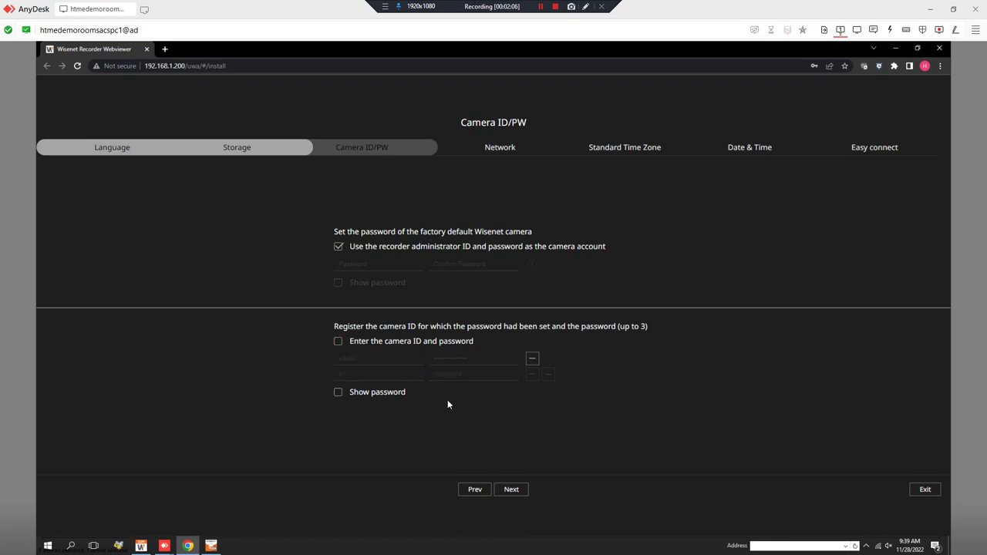
# Change Network 1's IPv4 address to 192.168.1.60
pyautogui.click(521, 495)
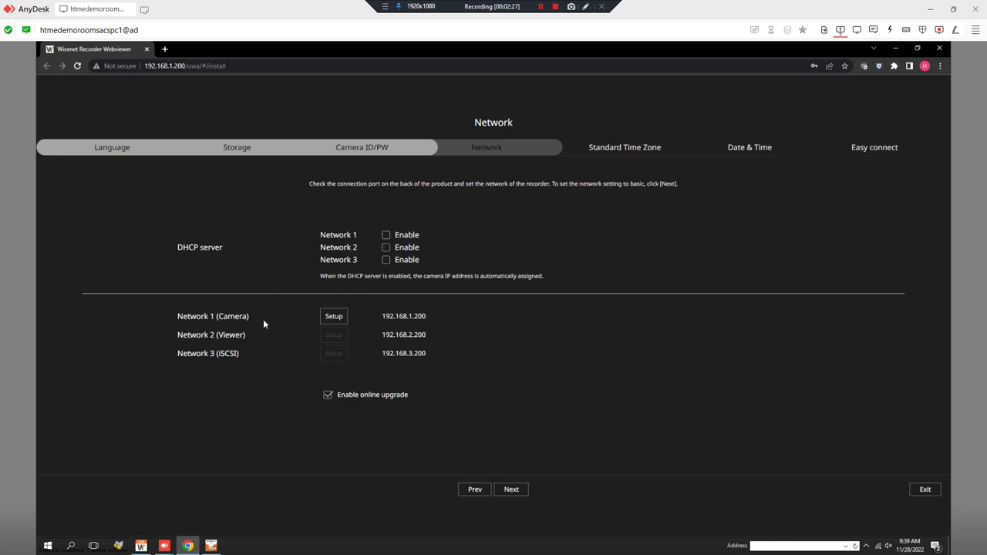
pyautogui.click(339, 320)
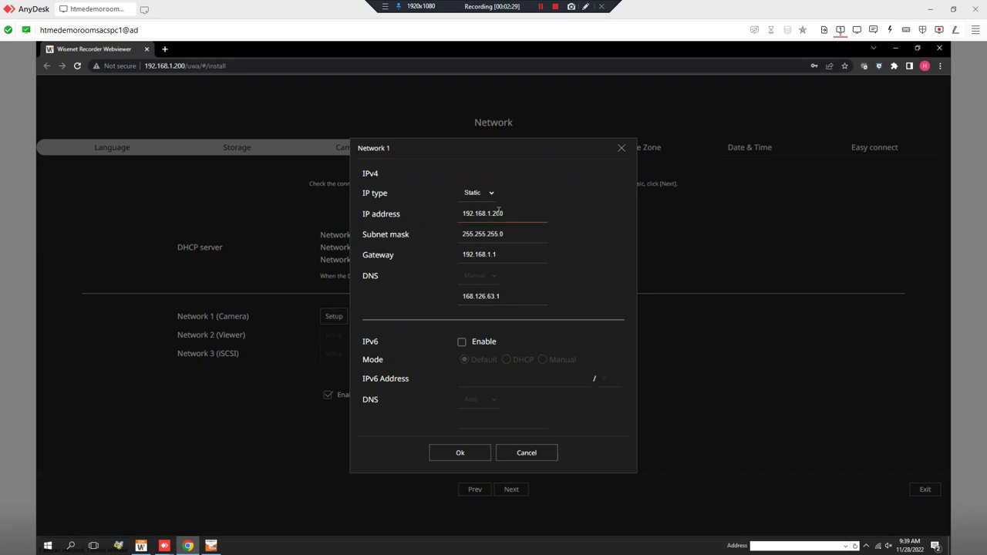
pyautogui.moveTo(491, 213); pyautogui.dragTo(550, 231)
pyautogui.press('BackSpace')
pyautogui.write('60')
pyautogui.click(455, 452)
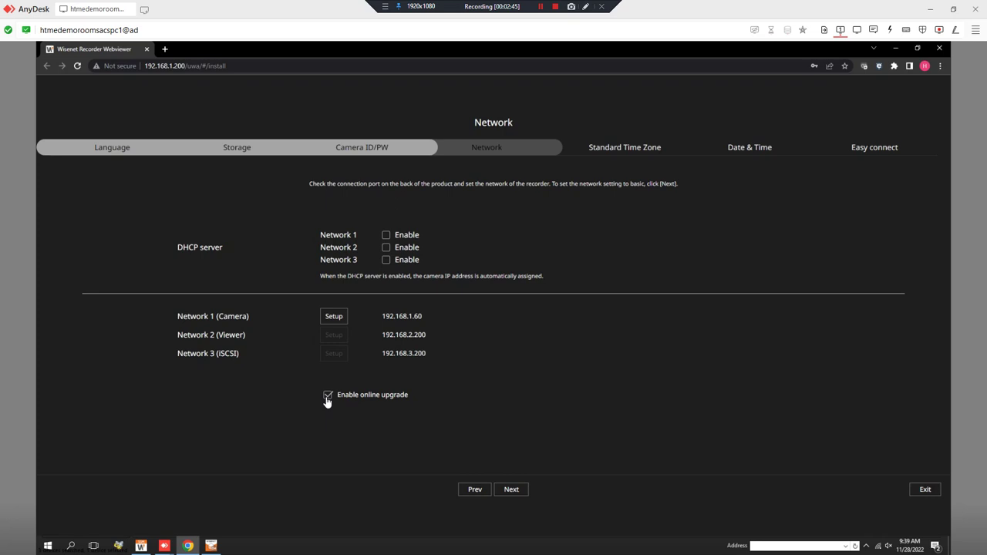
# Disable online upgrade, end the install wizard, and close the webviewer
pyautogui.click(327, 397)
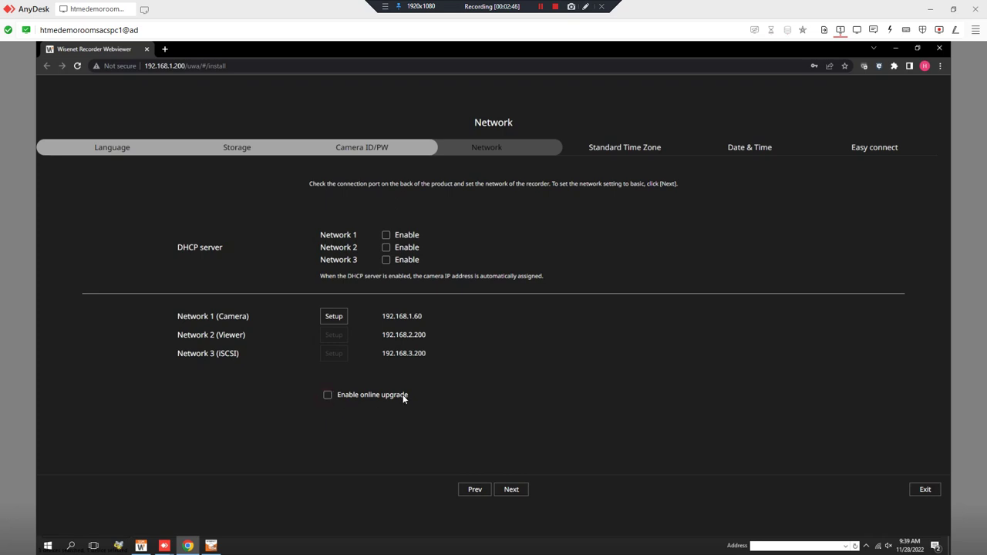
pyautogui.click(512, 489)
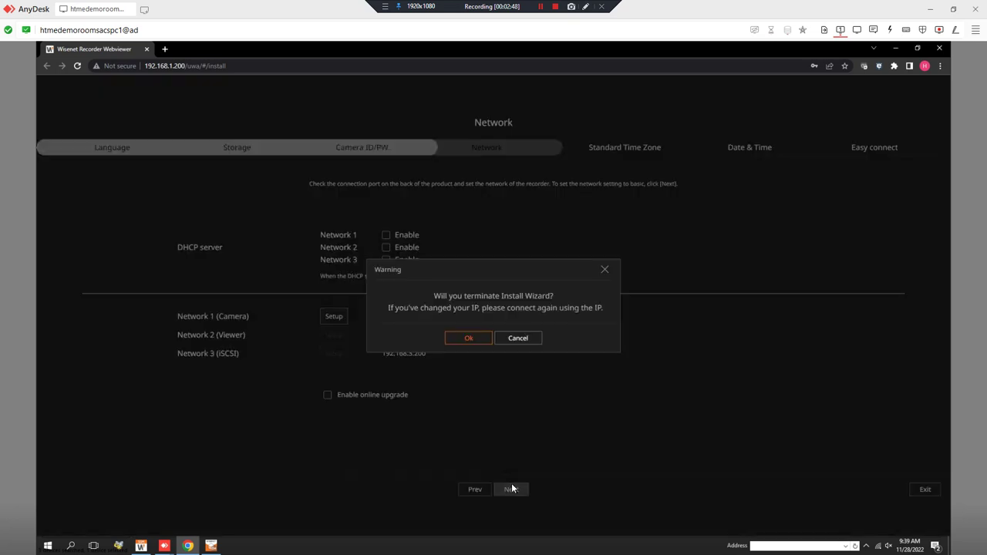
pyautogui.click(472, 339)
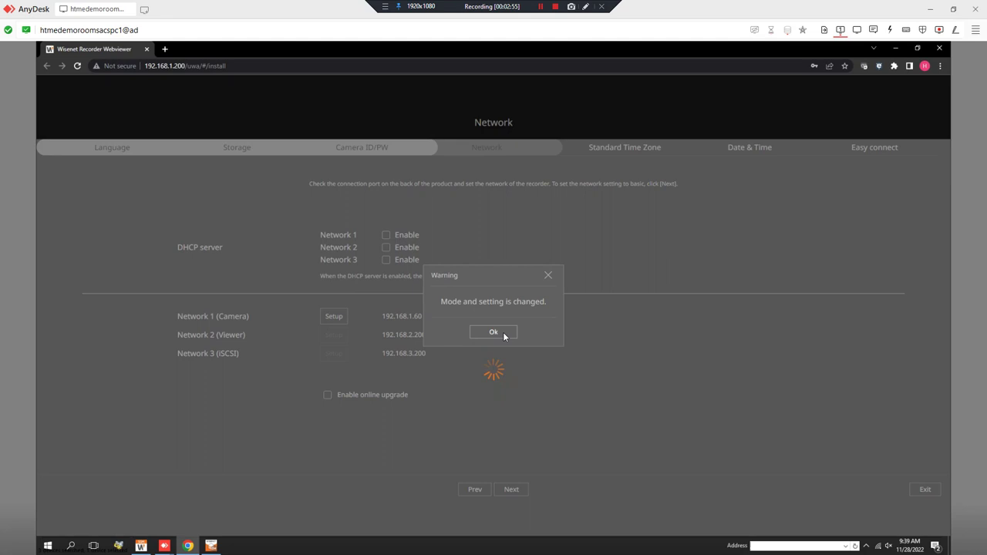
pyautogui.click(504, 336)
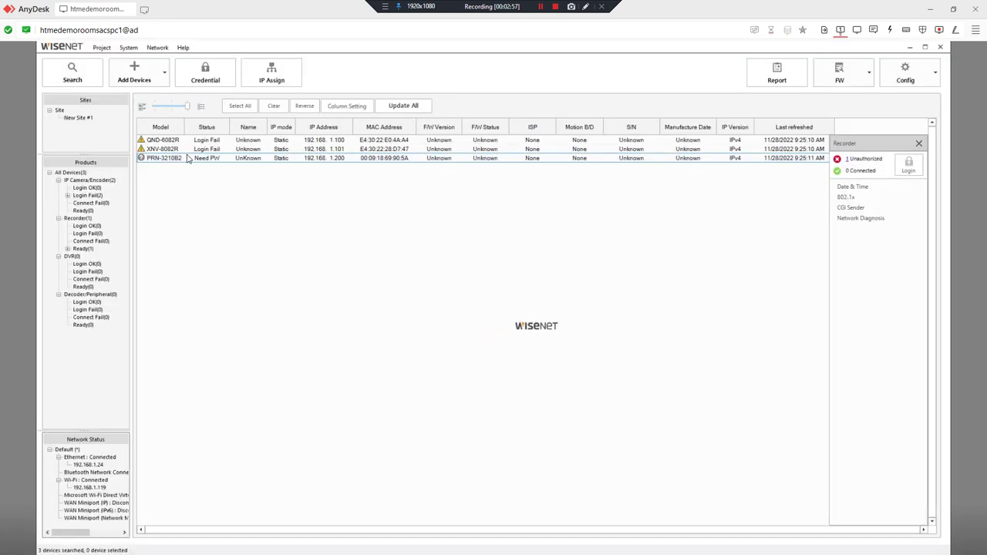
# Rescan the network and select the PRN-3210B2 recorder listed at 192.168.1.60
pyautogui.click(74, 72)
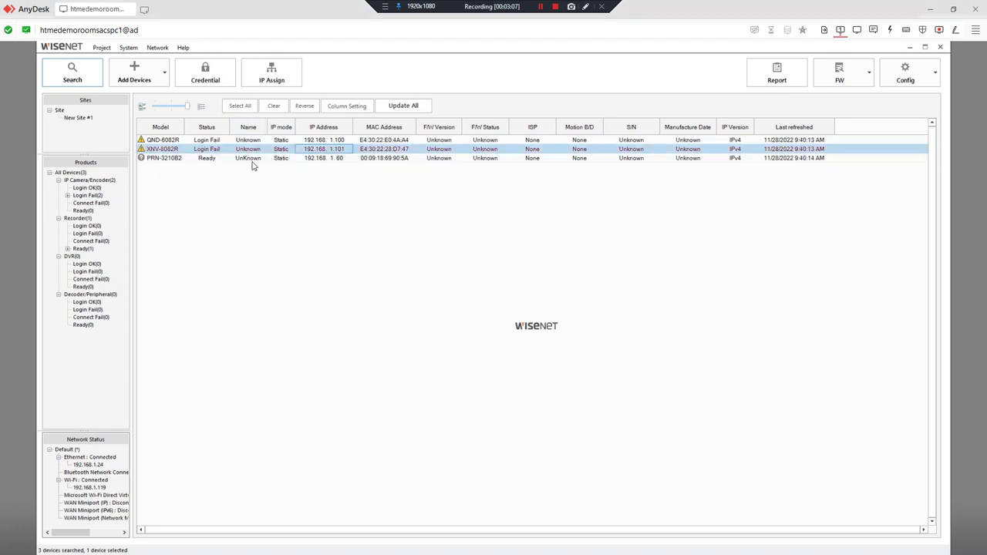
pyautogui.click(220, 158)
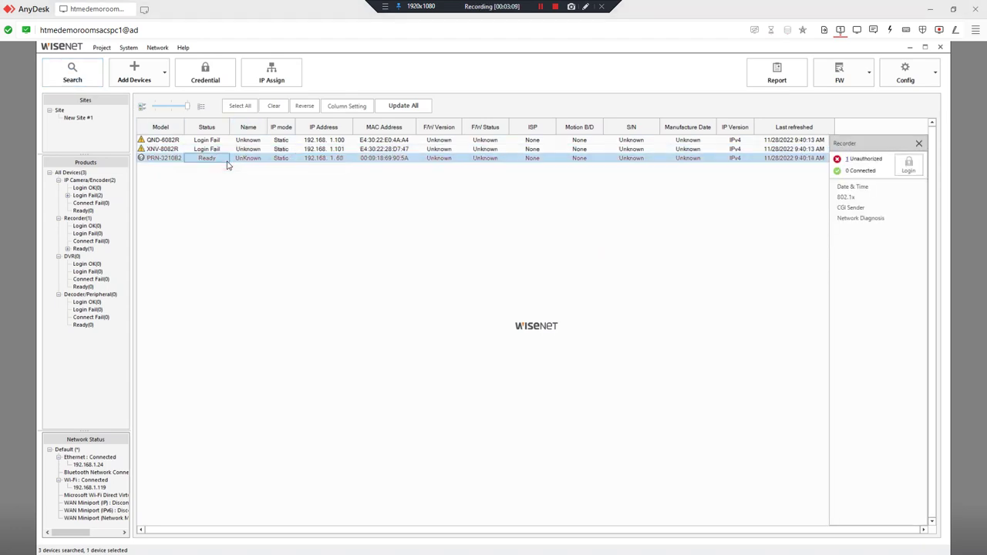
pyautogui.click(194, 148)
pyautogui.click(66, 80)
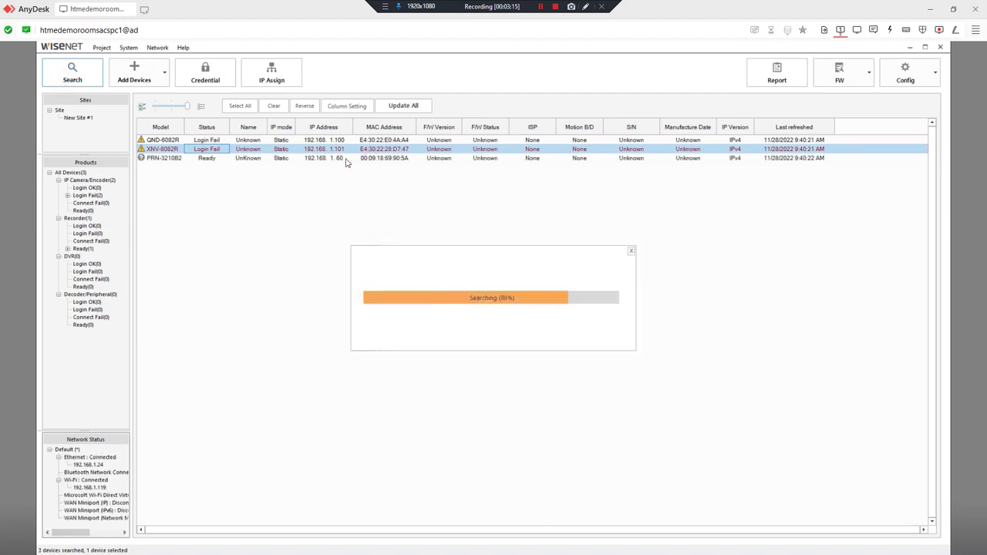
pyautogui.click(338, 158)
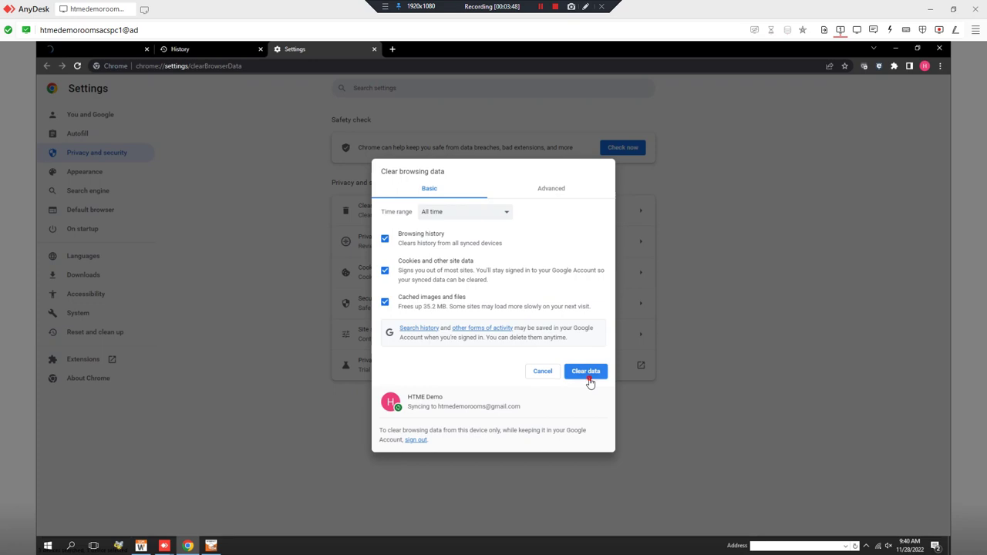
# Clear Chrome's browsing data, then delete the ARP cache via Network > Delete ARP in Device Manager
pyautogui.click(587, 376)
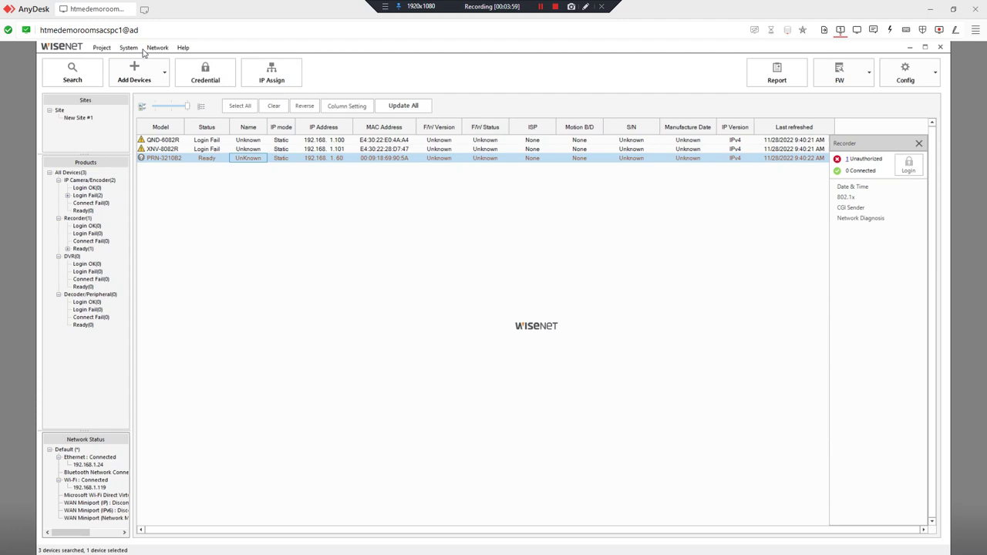
pyautogui.click(128, 48)
pyautogui.moveTo(148, 49)
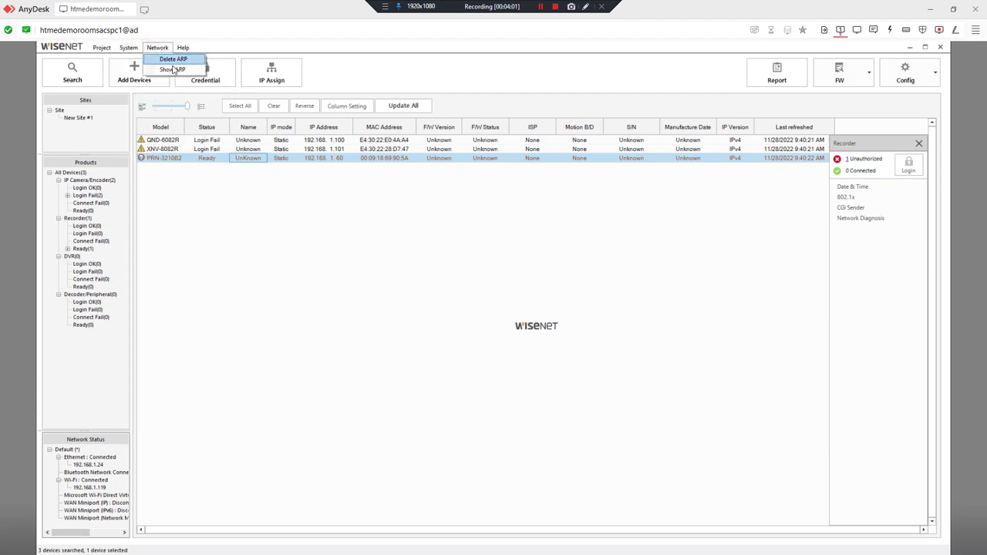
pyautogui.click(172, 59)
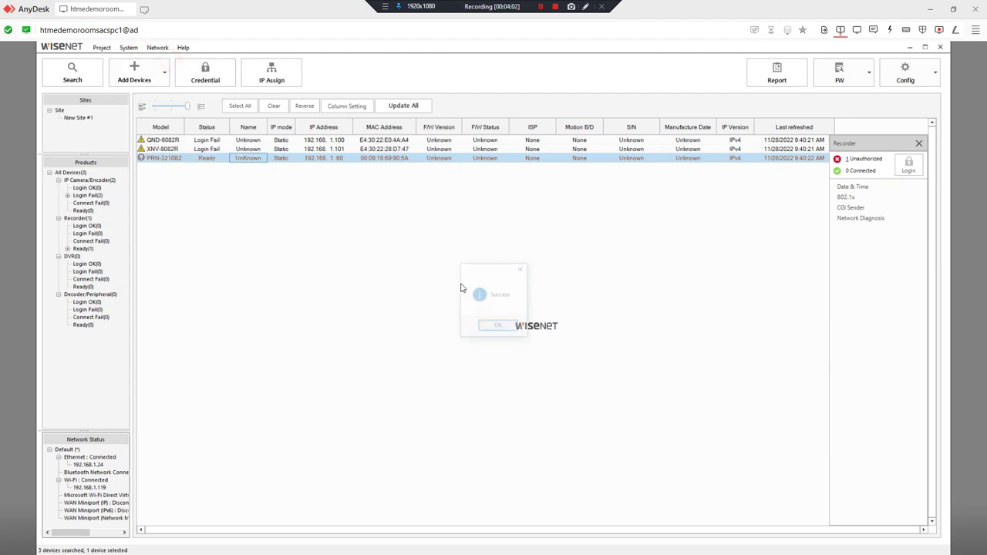
pyautogui.click(509, 325)
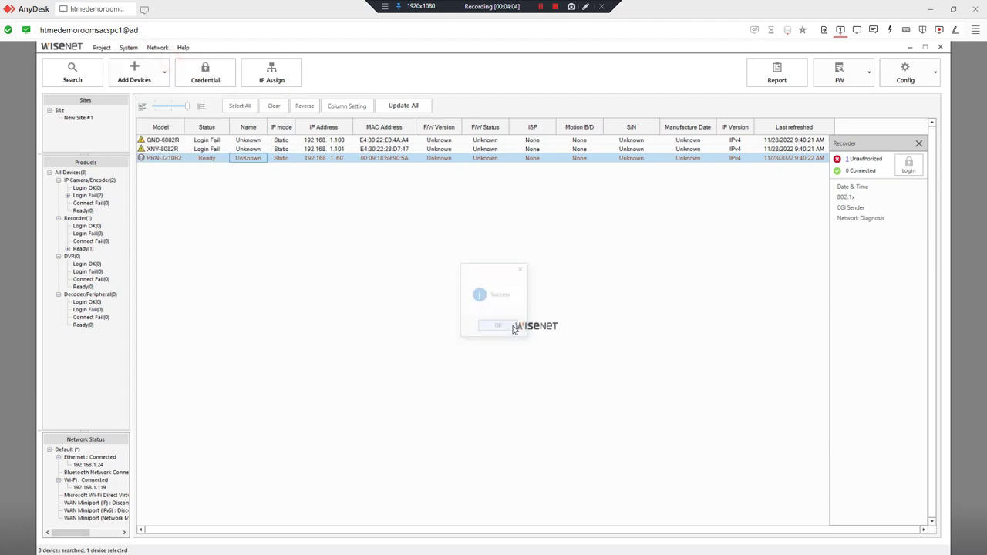
# Open the recorder's web page at 192.168.1.60 and keep the GMT+04:00 time zone
pyautogui.doubleClick(360, 158)
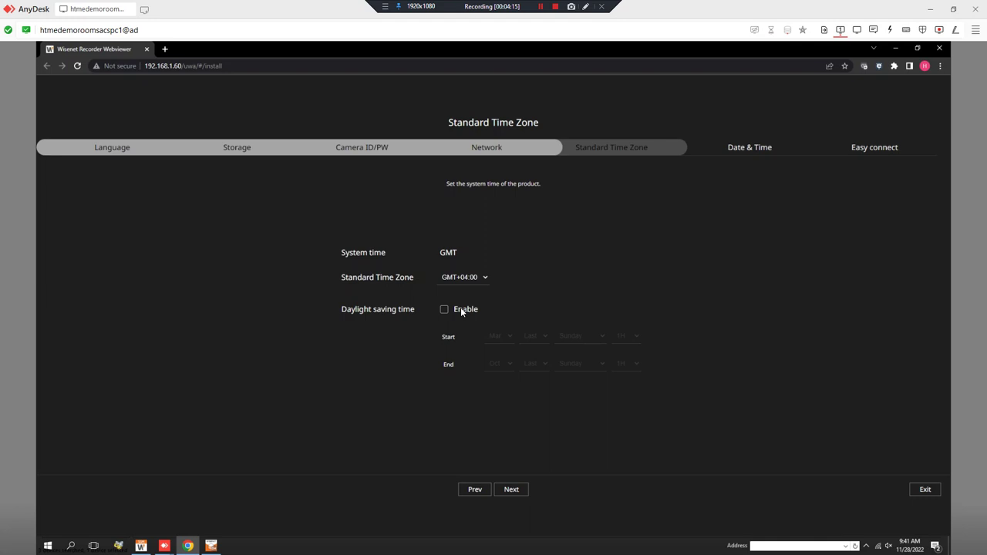
pyautogui.click(459, 279)
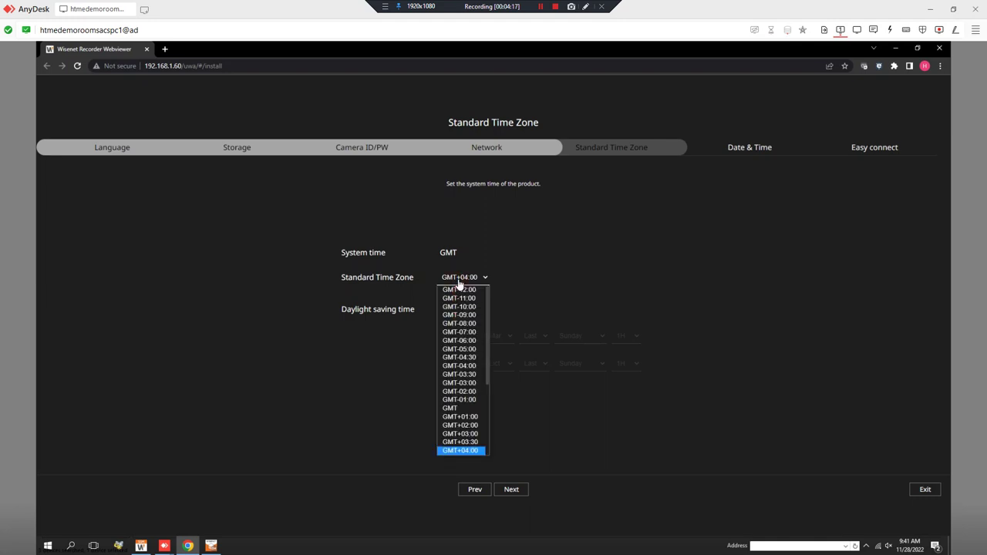
pyautogui.click(582, 277)
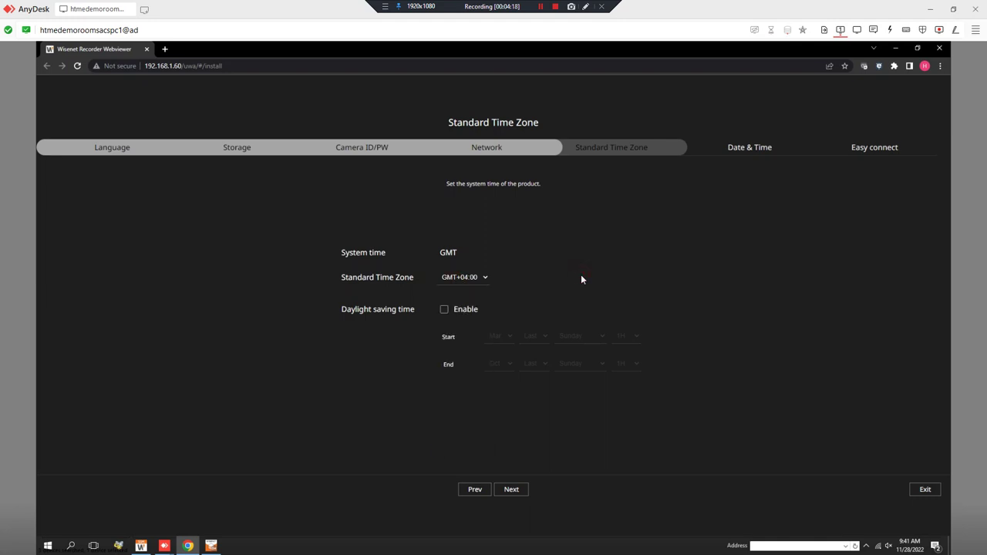
pyautogui.click(511, 490)
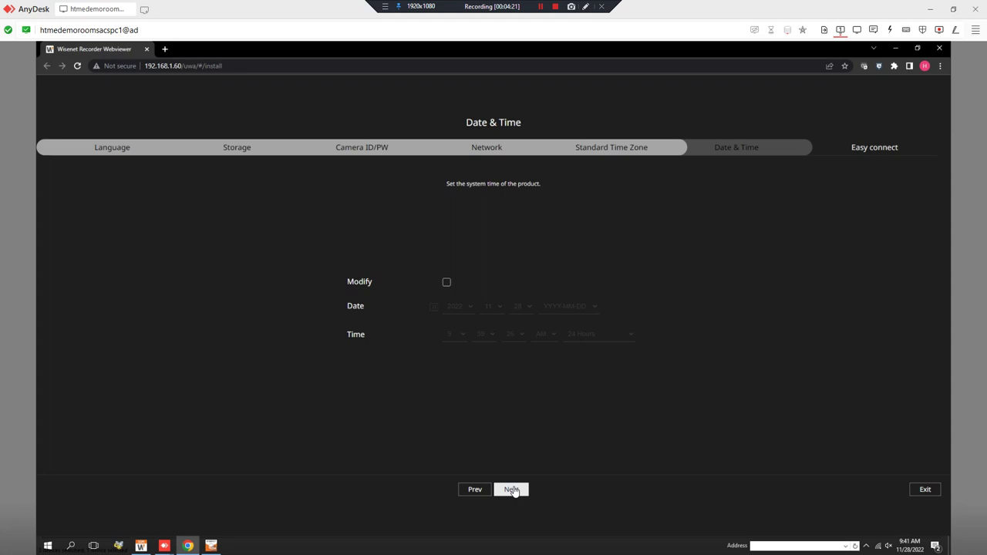
# Keep the current system date and time and enable Quick connect (UPnP)
pyautogui.click(447, 283)
pyautogui.click(447, 285)
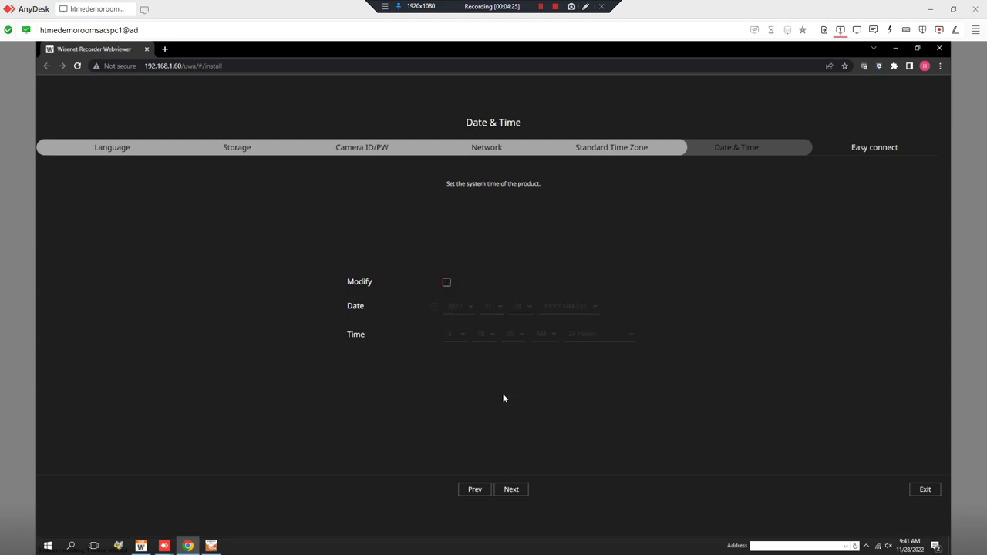
pyautogui.click(519, 495)
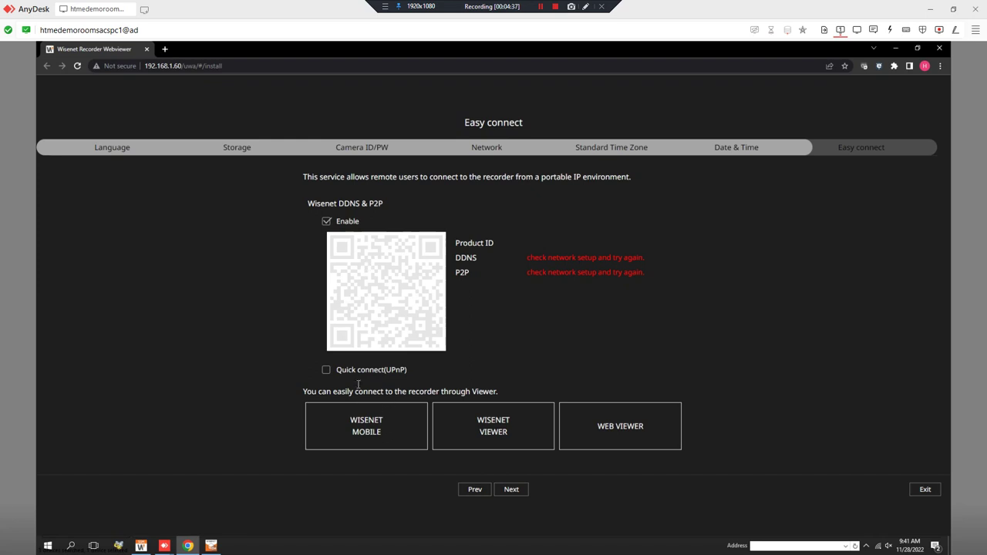
pyautogui.click(328, 372)
pyautogui.click(511, 493)
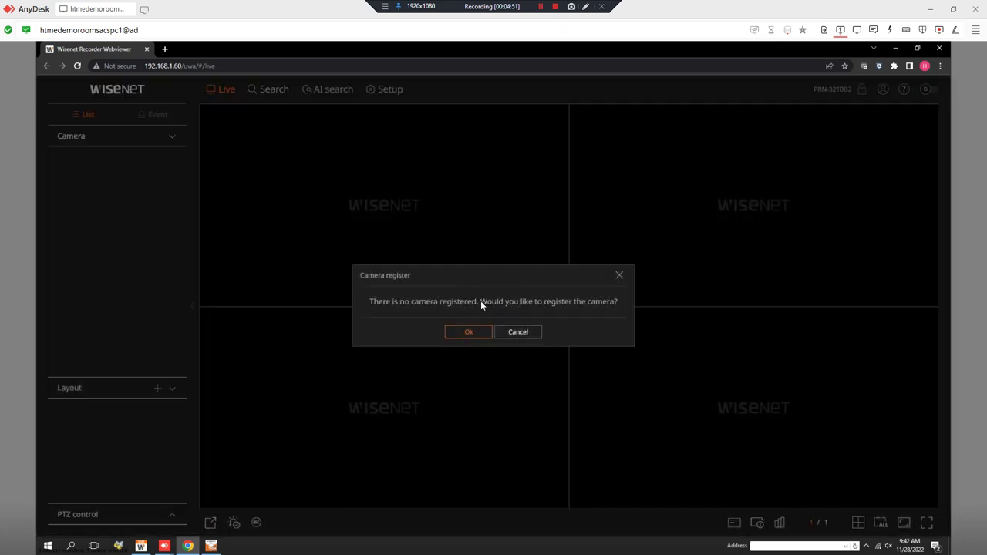
# Dismiss the camera registration prompt and close the camera search without registering anything
pyautogui.click(506, 333)
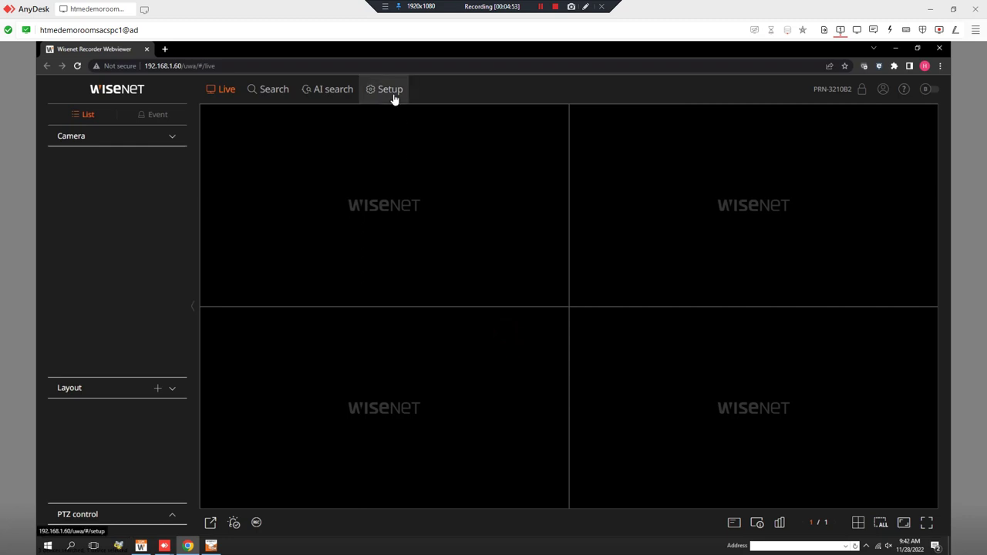
pyautogui.click(393, 92)
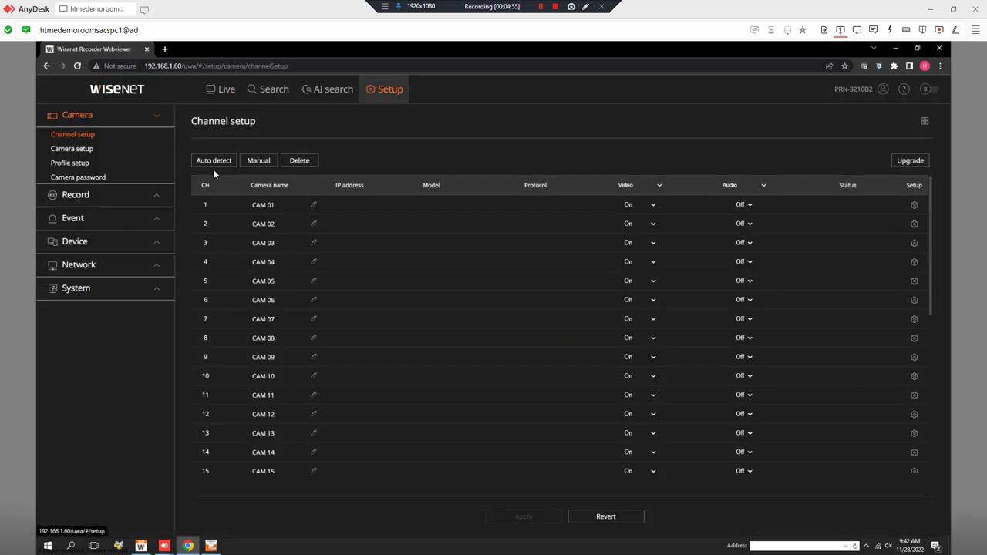
pyautogui.click(221, 162)
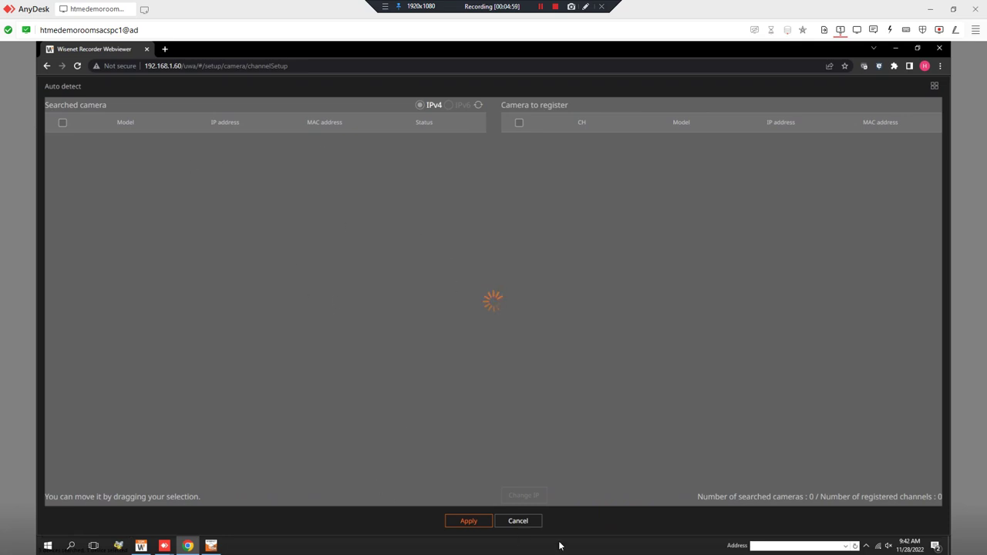
pyautogui.click(529, 521)
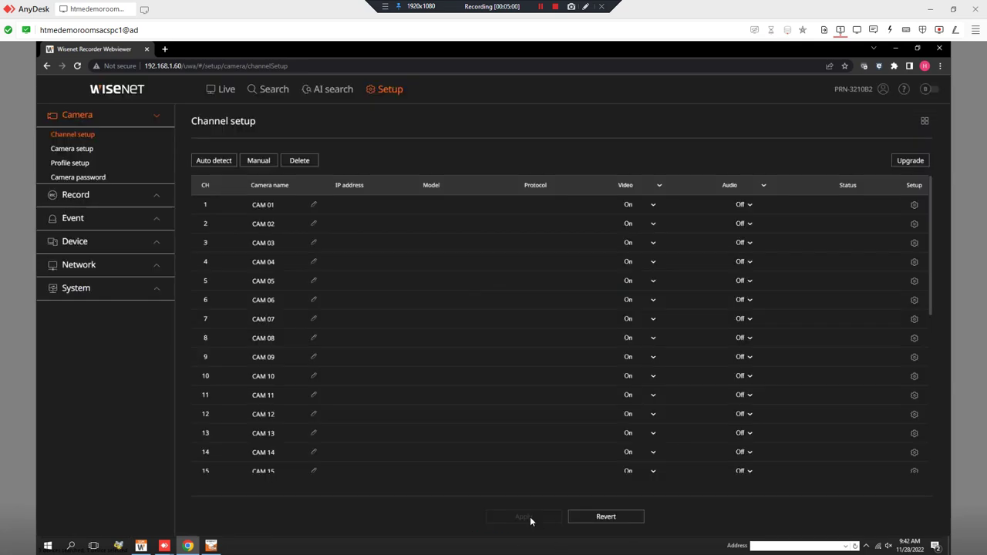
# Add camera login ID 'admin' with its password to the camera credentials list
pyautogui.click(90, 183)
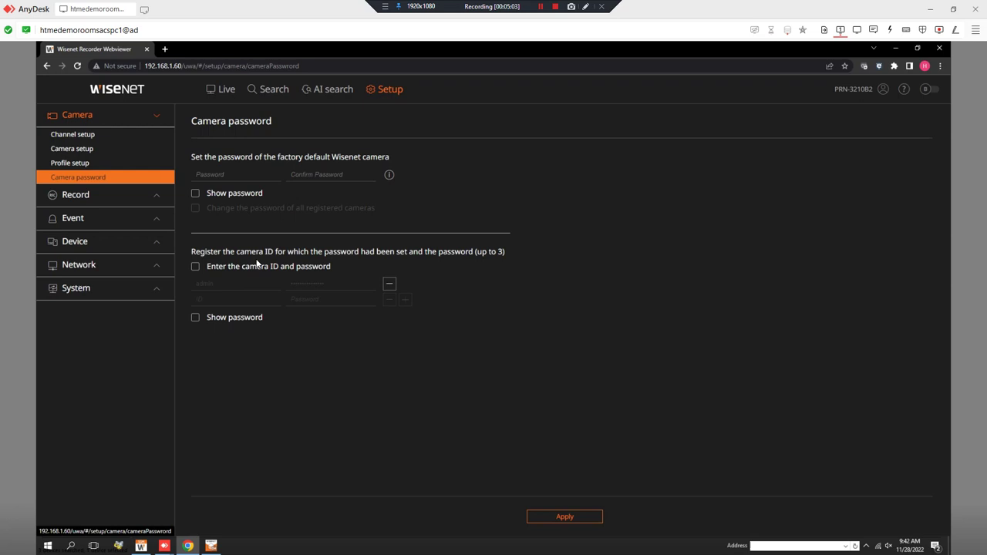
pyautogui.click(195, 270)
pyautogui.click(236, 302)
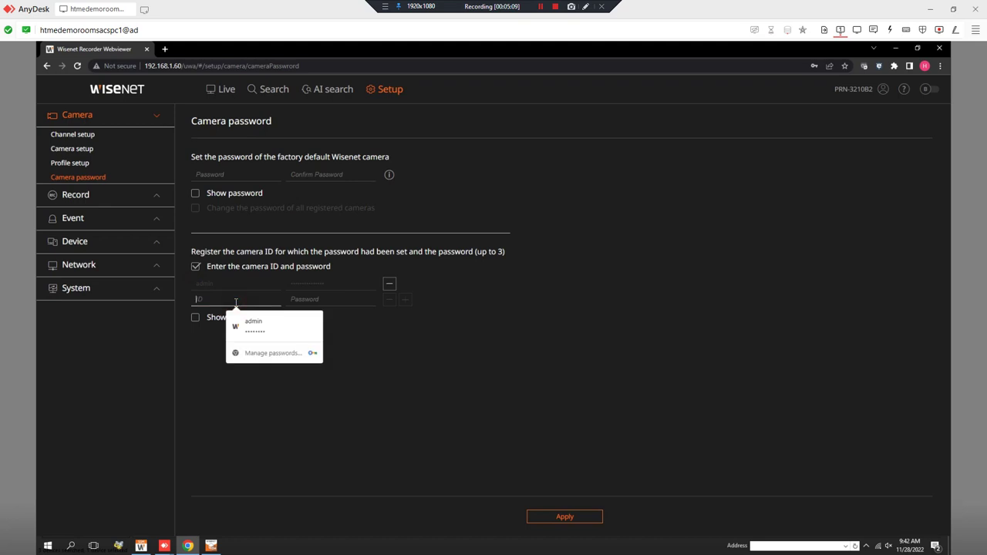
pyautogui.write('admin')
pyautogui.press('Tab')
pyautogui.write('*****')
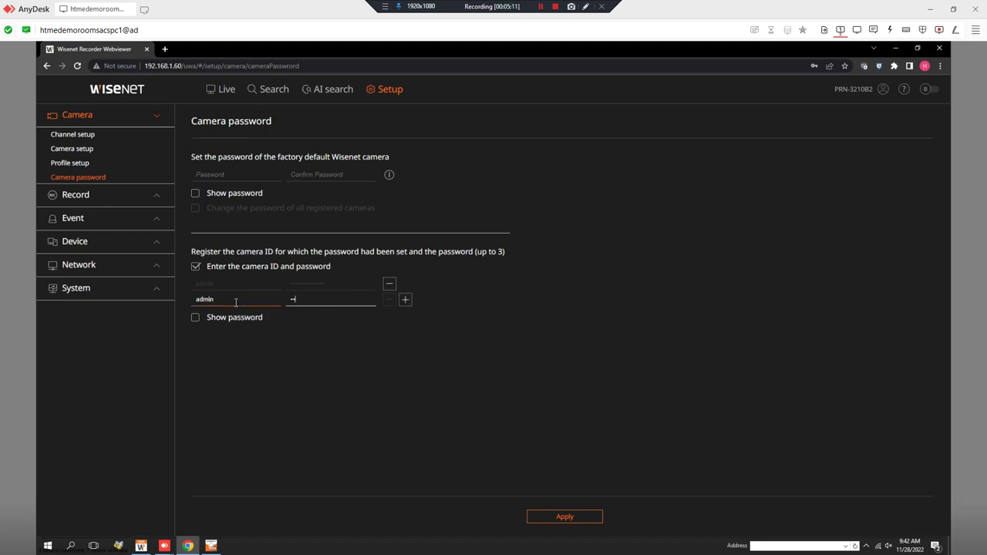
pyautogui.write('***')
pyautogui.click(405, 299)
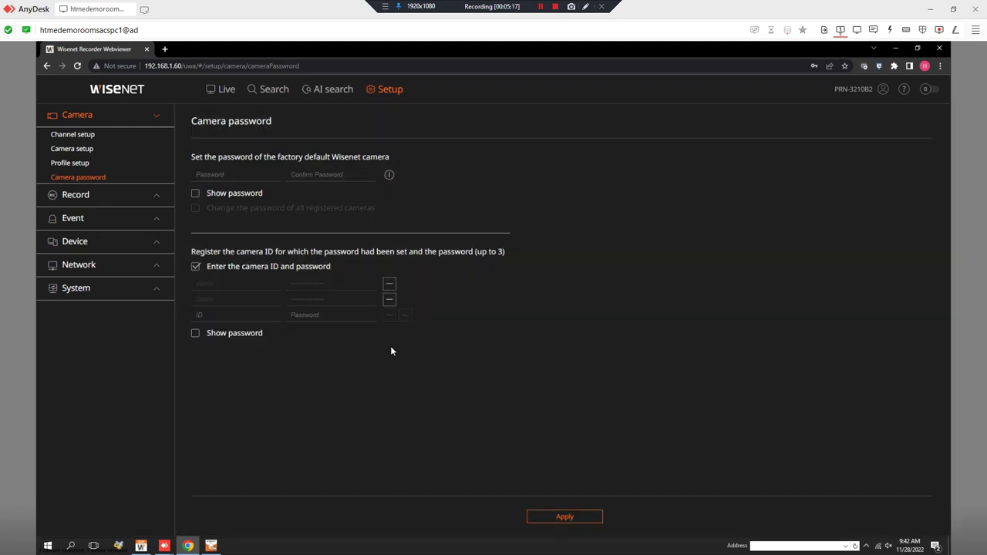
pyautogui.click(112, 136)
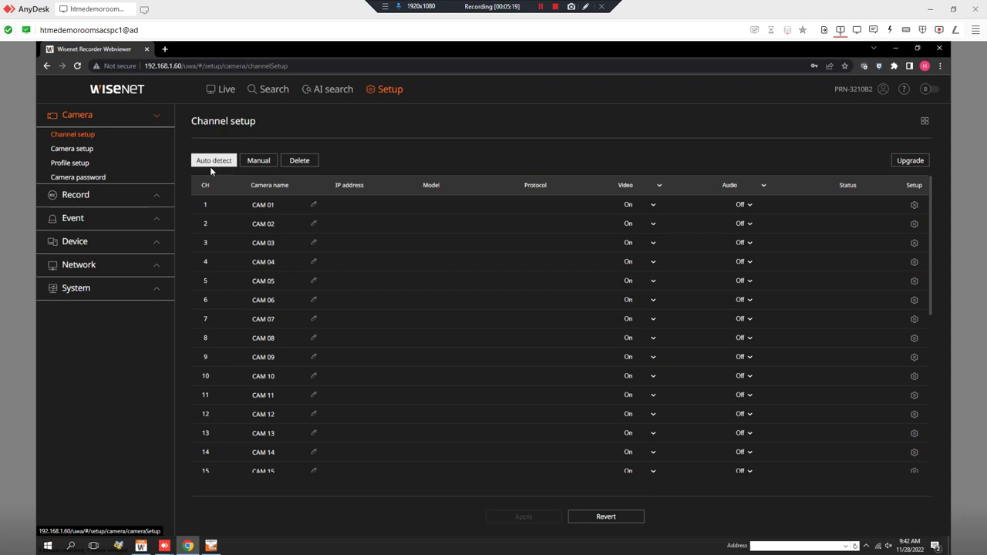
# Auto-detect cameras and move both QND-6082R and XNV-8082R into Camera to register
pyautogui.click(210, 165)
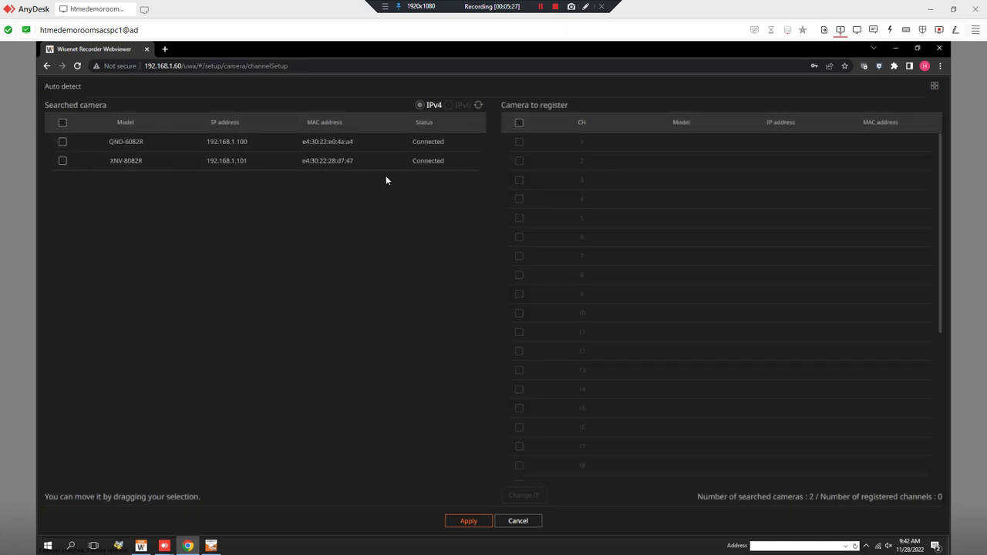
pyautogui.moveTo(430, 170); pyautogui.dragTo(440, 201)
pyautogui.click(62, 122)
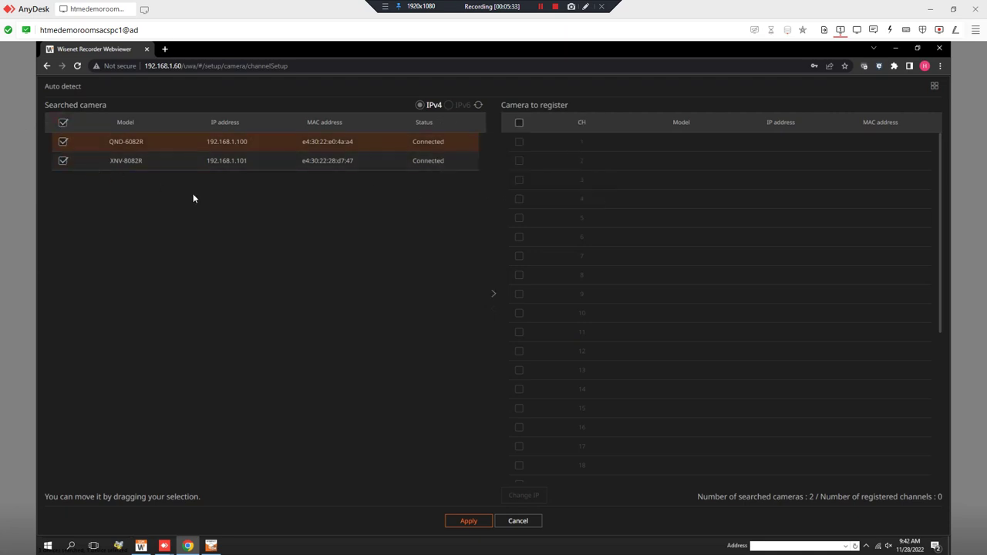
pyautogui.click(494, 296)
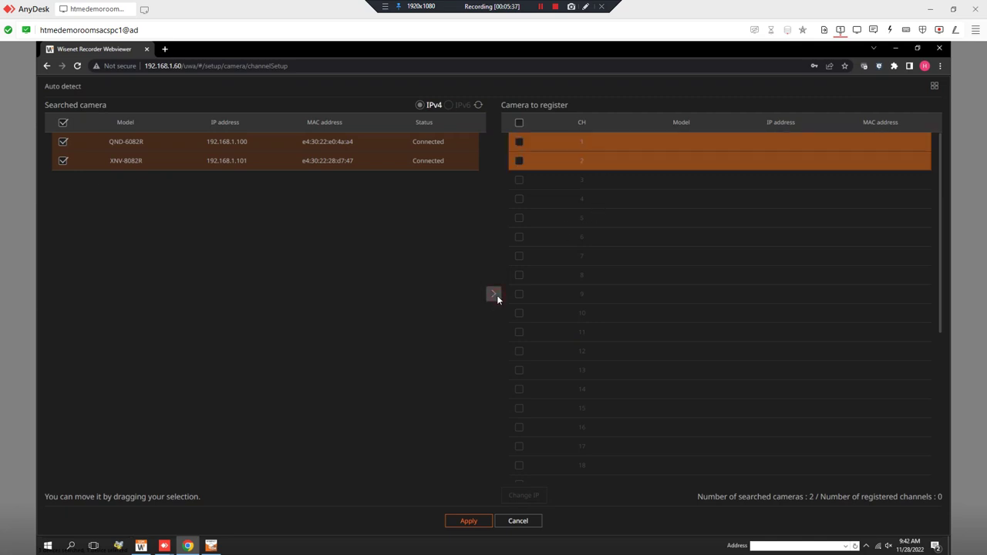
pyautogui.click(495, 294)
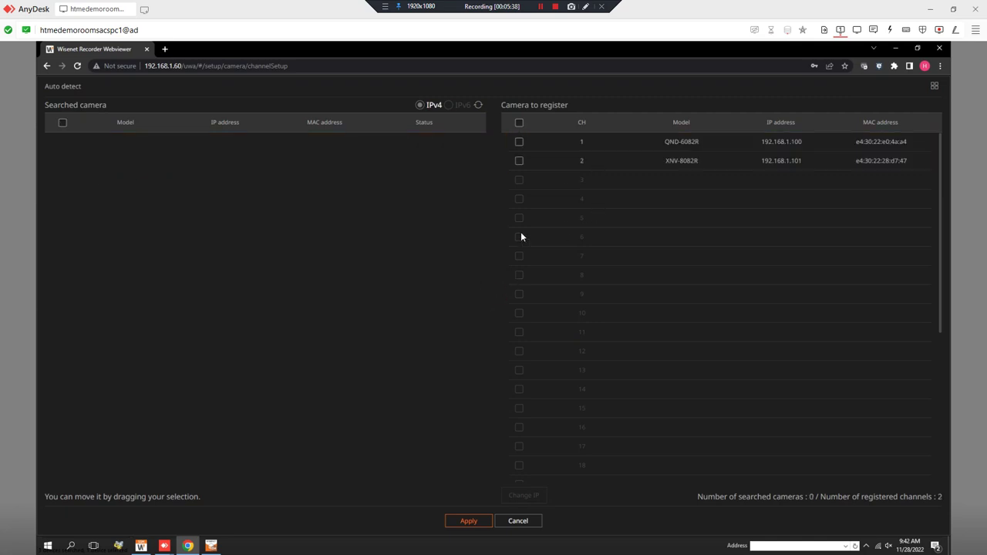
# Reassign QND-6082R to channel 1, leaving XNV-8082R on channel 2
pyautogui.click(519, 142)
pyautogui.click(495, 312)
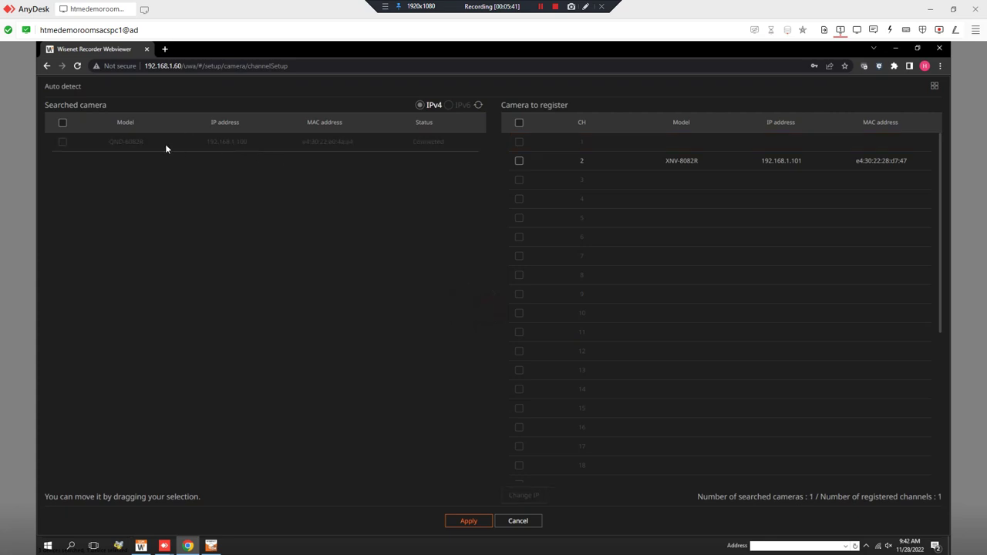
pyautogui.click(63, 123)
pyautogui.moveTo(61, 145); pyautogui.dragTo(576, 144)
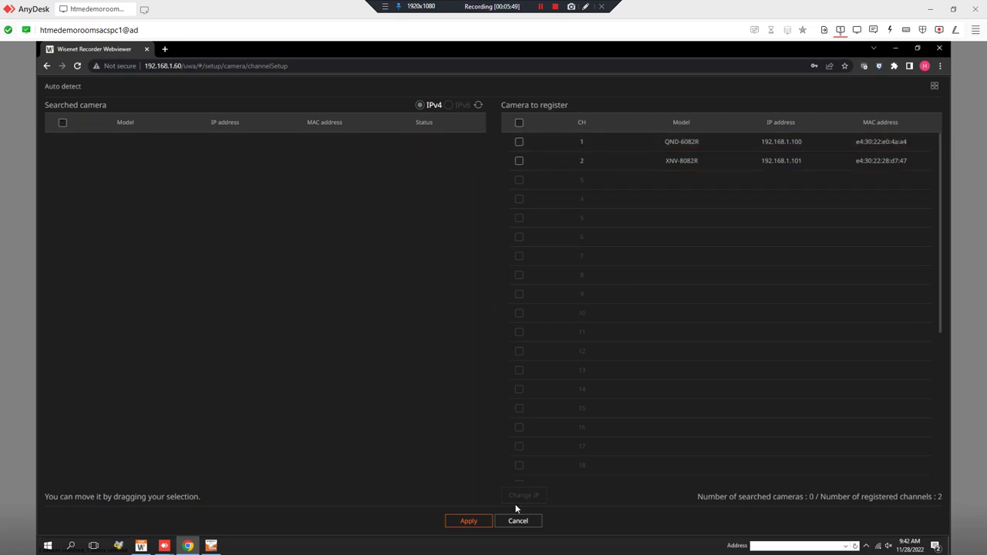
# Apply the QND-6082R and XNV-8082R registrations, review the recording overview, and cancel it
pyautogui.click(465, 528)
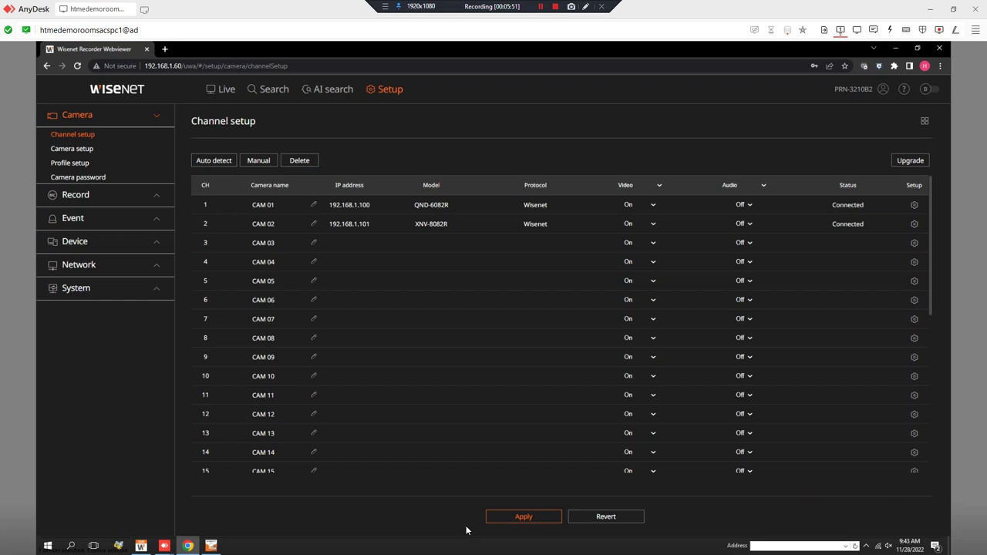
pyautogui.click(511, 518)
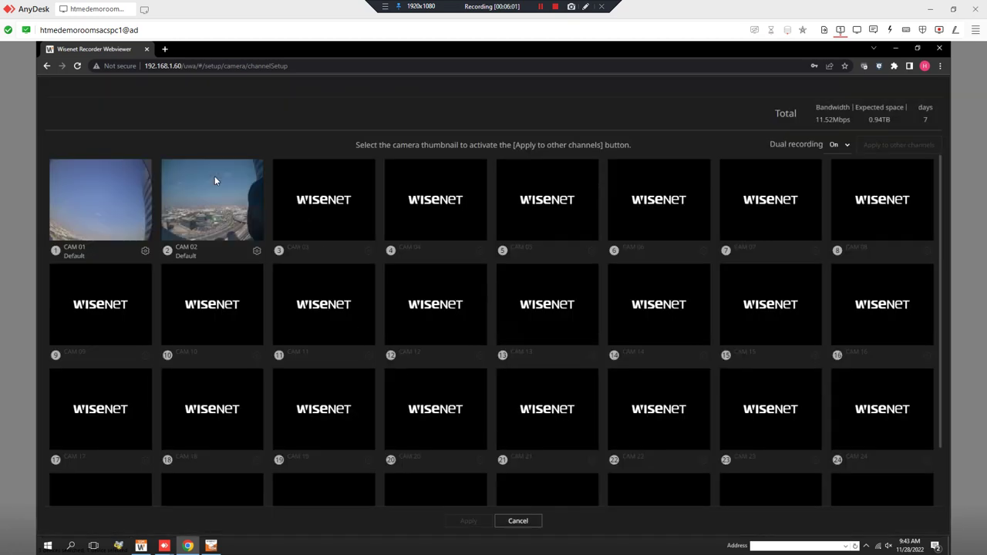
pyautogui.scroll(-2, 528, 301)
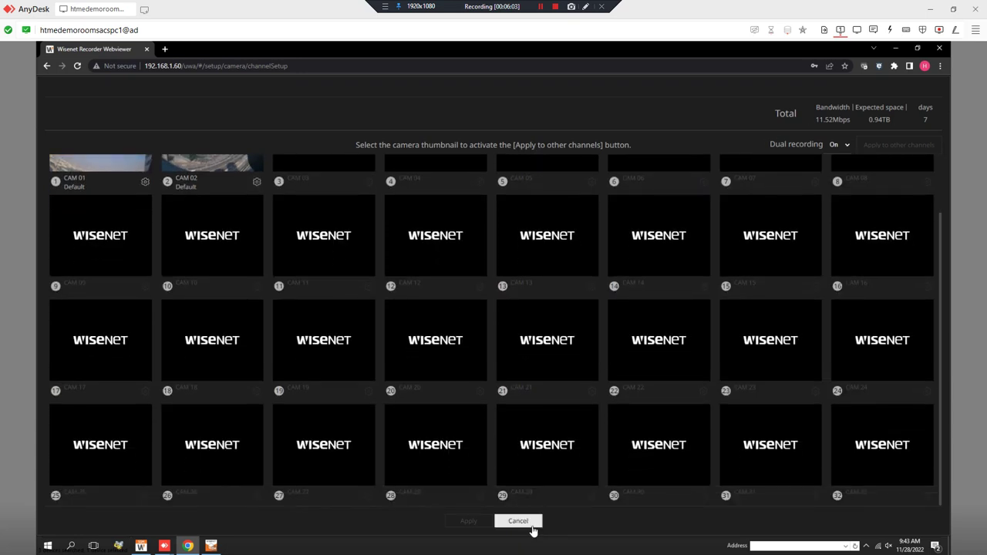
pyautogui.scroll(2, 380, 282)
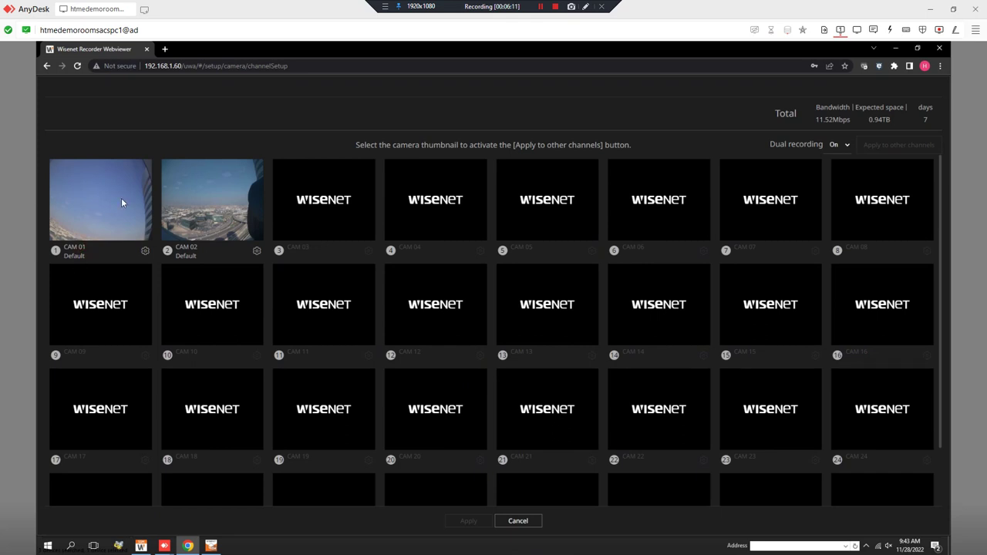
pyautogui.scroll(-2, 121, 203)
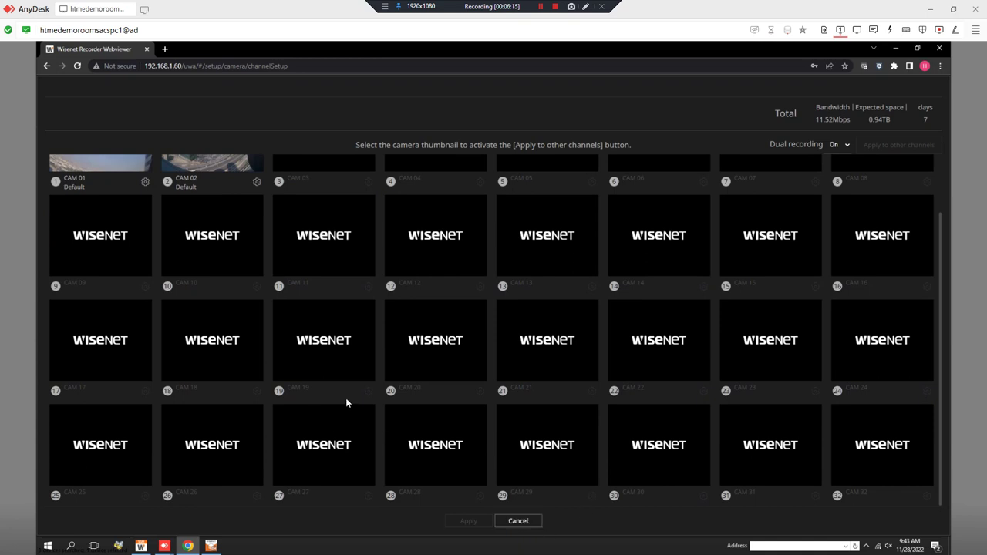
pyautogui.scroll(2, 50, 232)
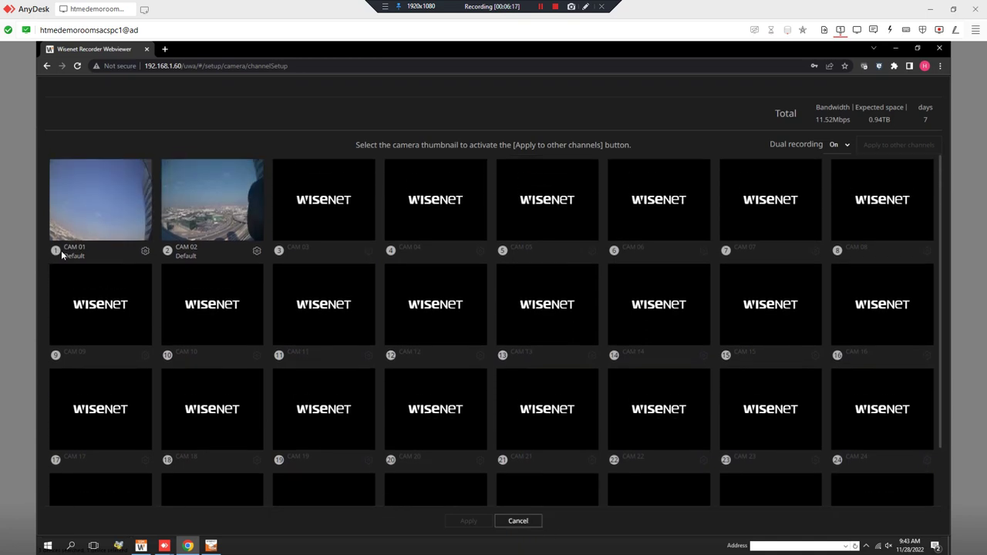
pyautogui.click(73, 205)
pyautogui.moveTo(113, 198); pyautogui.dragTo(215, 102)
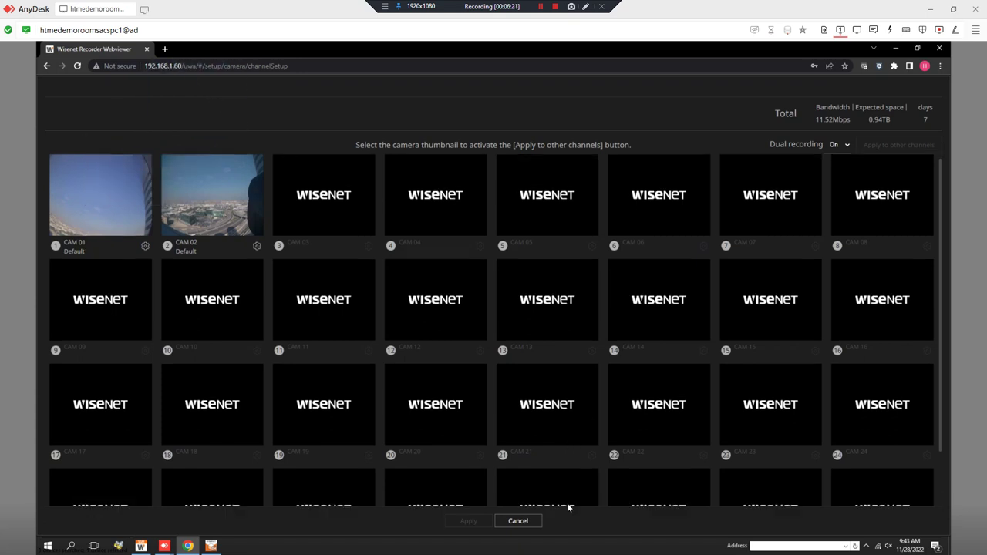
pyautogui.scroll(-1, 567, 502)
pyautogui.click(517, 521)
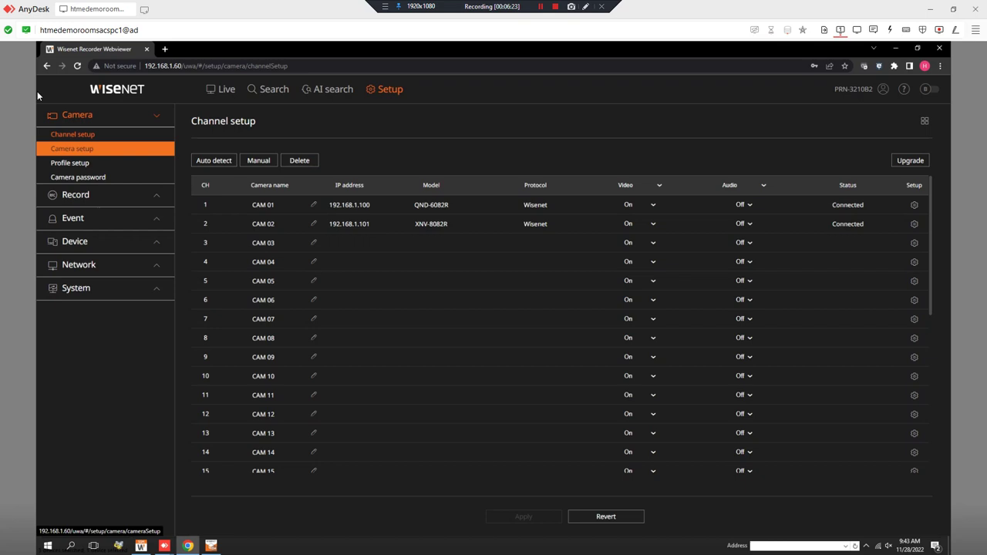
# Switch CAM 01 and CAM 02 record profiles from H.264 to H.265 and apply
pyautogui.click(99, 166)
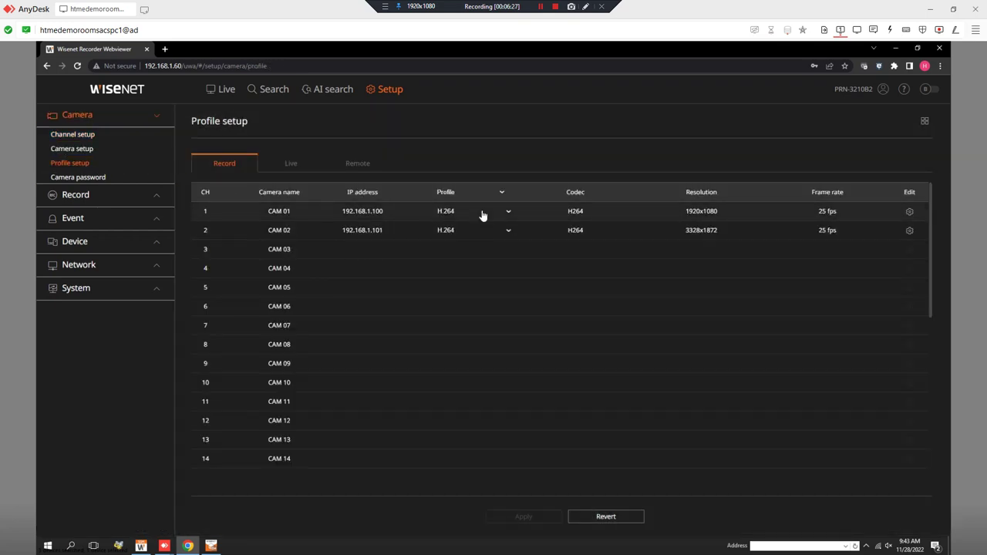
pyautogui.click(485, 217)
pyautogui.click(479, 244)
pyautogui.click(476, 230)
pyautogui.click(453, 259)
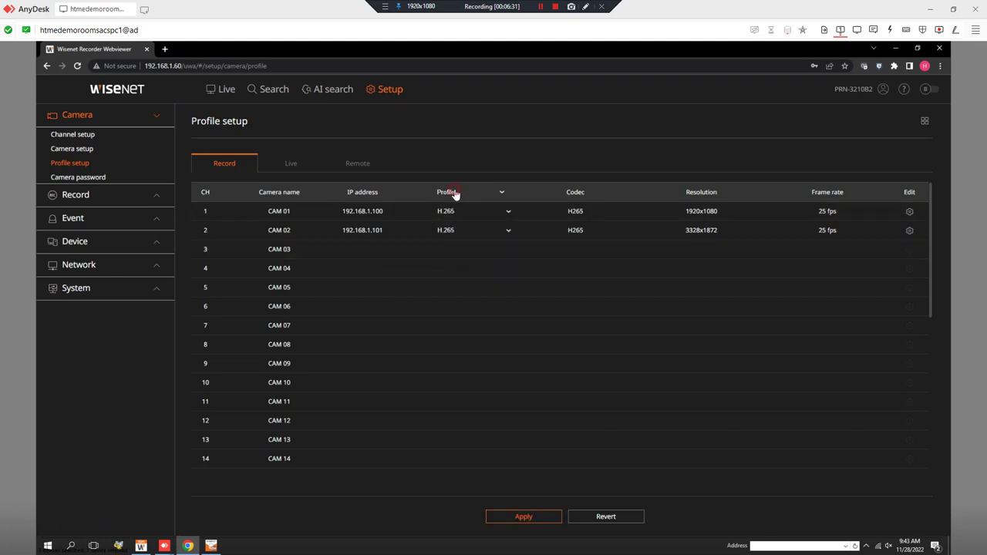
pyautogui.click(453, 195)
pyautogui.click(452, 229)
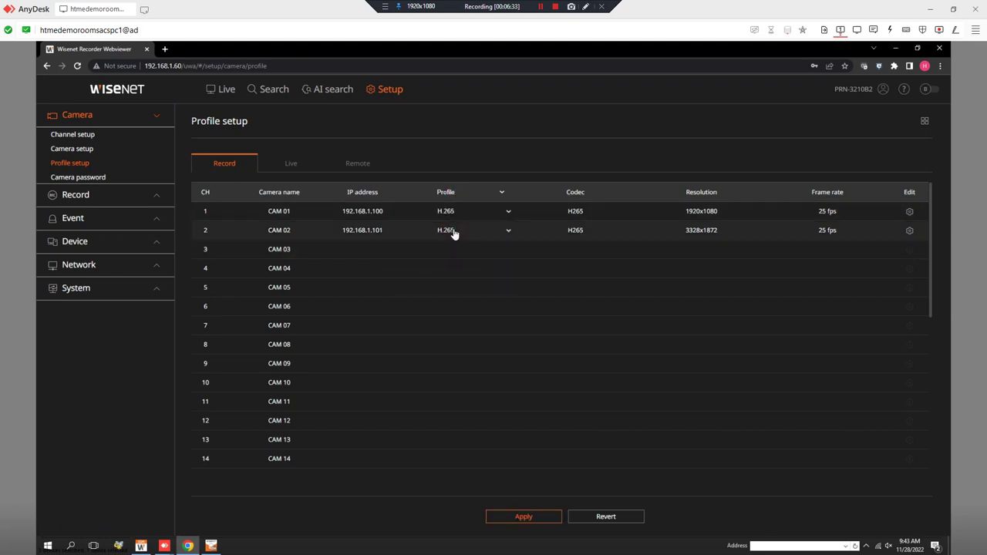
pyautogui.click(541, 521)
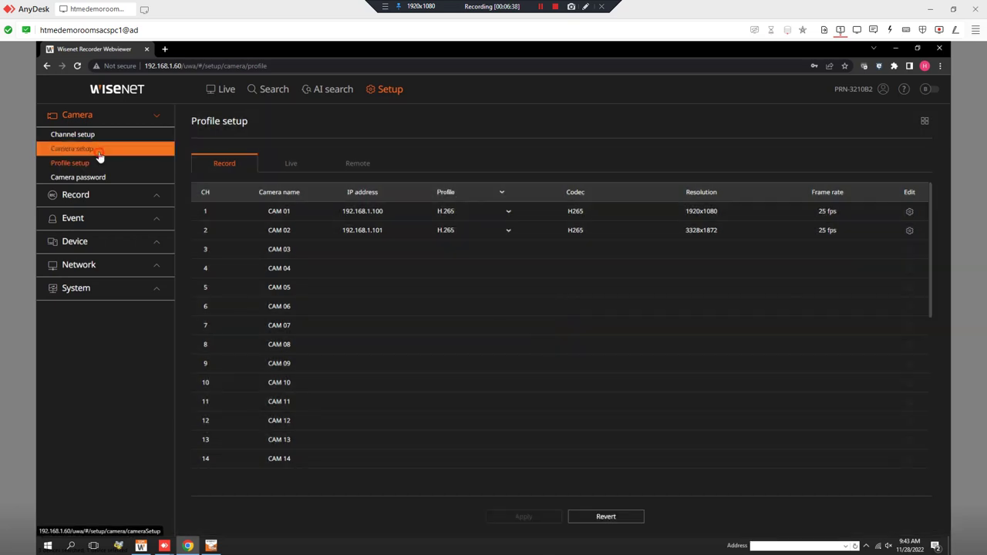
# Look over the CAM 01 and CAM 02 names in Channel setup, then open CH 2's camera webviewer
pyautogui.click(96, 149)
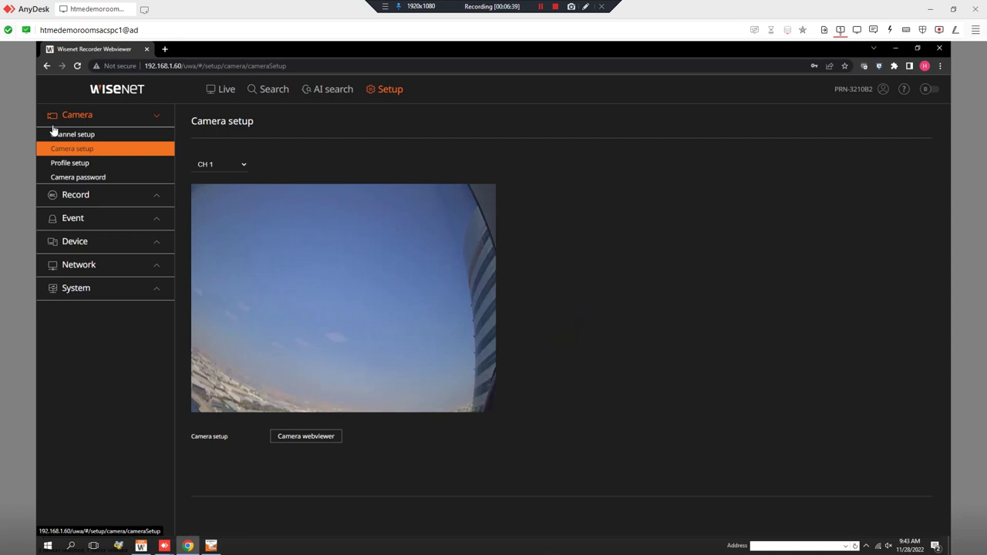
pyautogui.click(73, 135)
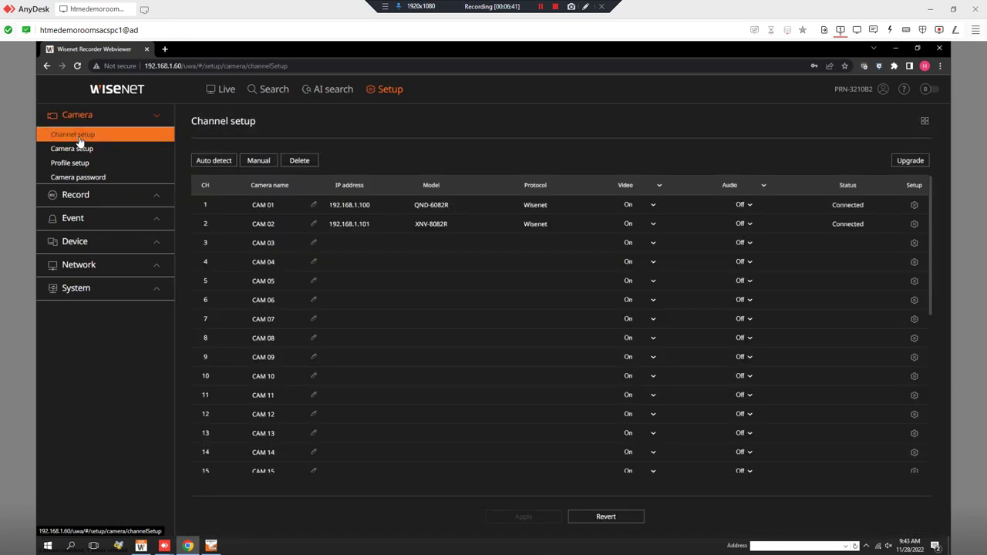
pyautogui.click(313, 205)
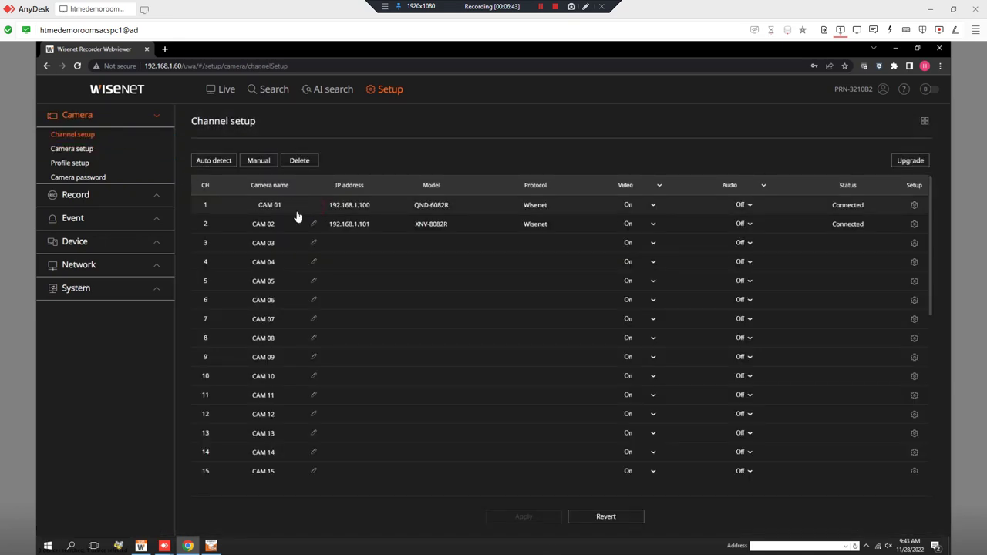
pyautogui.click(313, 224)
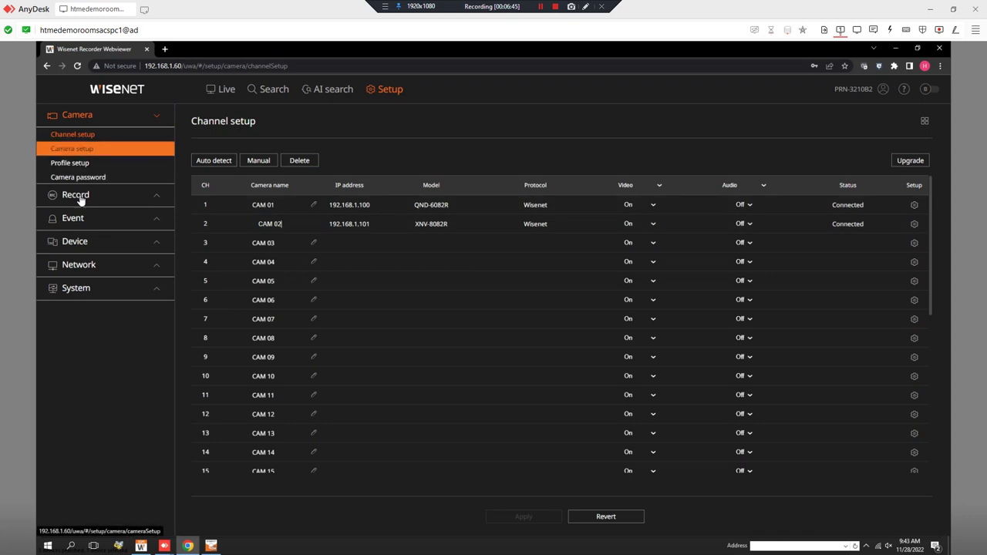
pyautogui.click(93, 152)
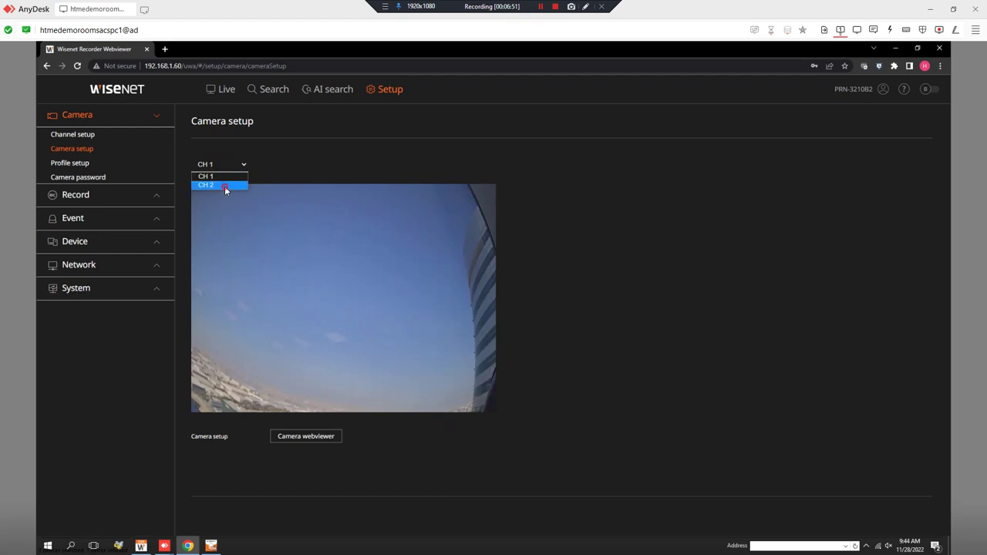
pyautogui.click(225, 186)
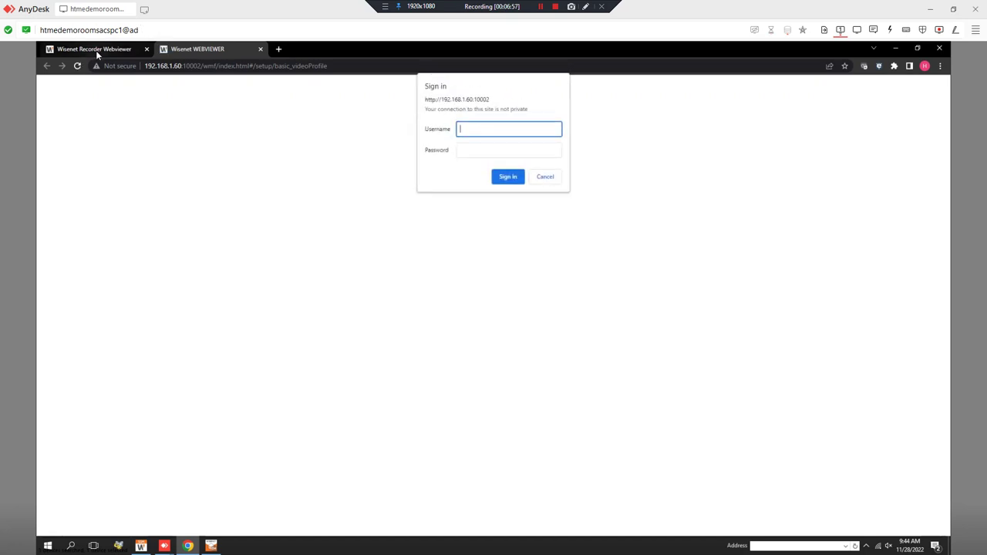
# Back in the recorder tab, browse Profile, Channel and Camera setup and list the preview channels
pyautogui.click(96, 50)
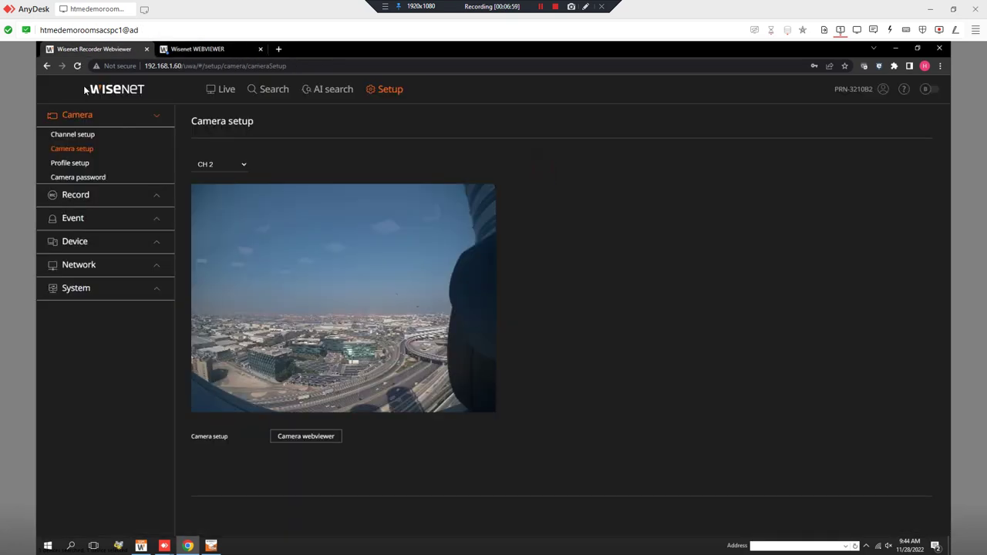
pyautogui.click(77, 164)
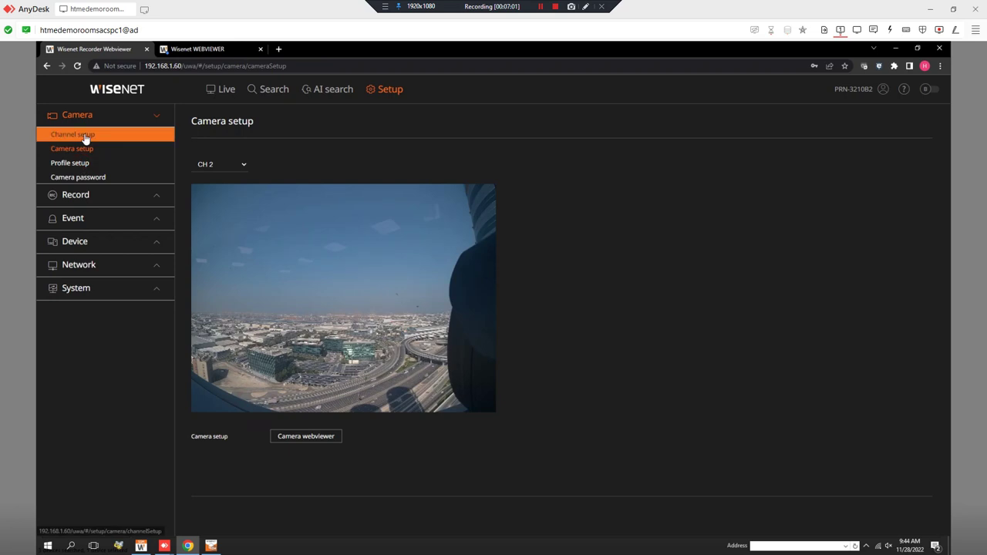
pyautogui.click(84, 135)
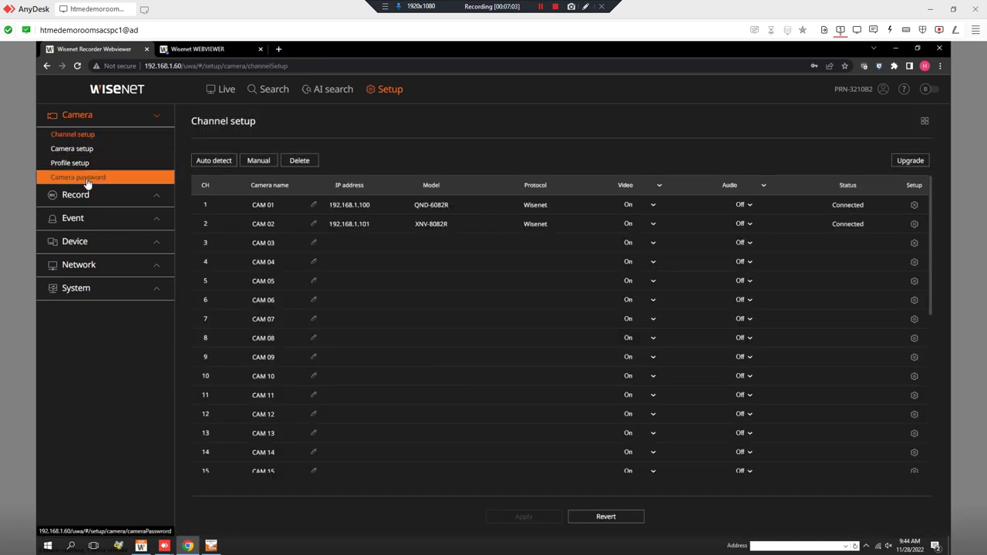
pyautogui.click(84, 152)
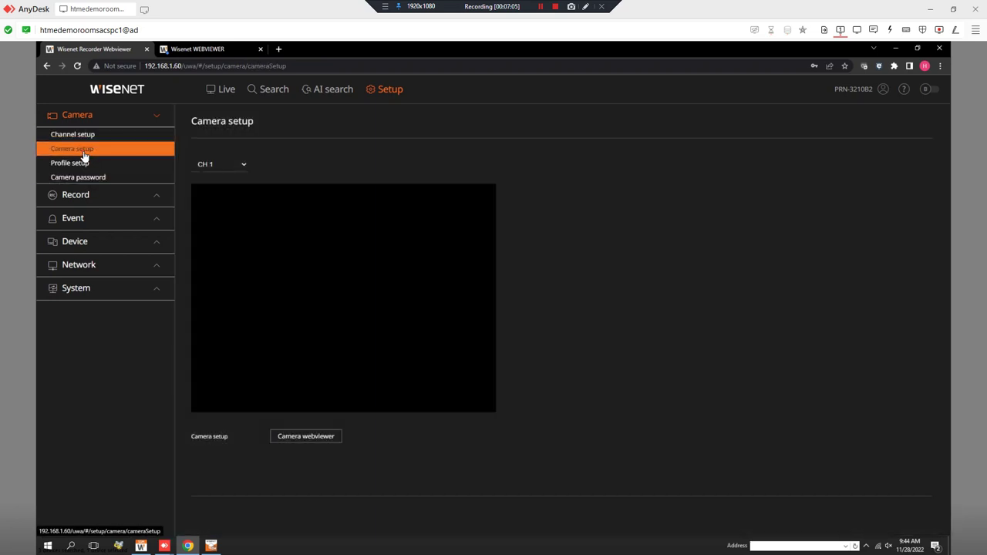
pyautogui.click(219, 165)
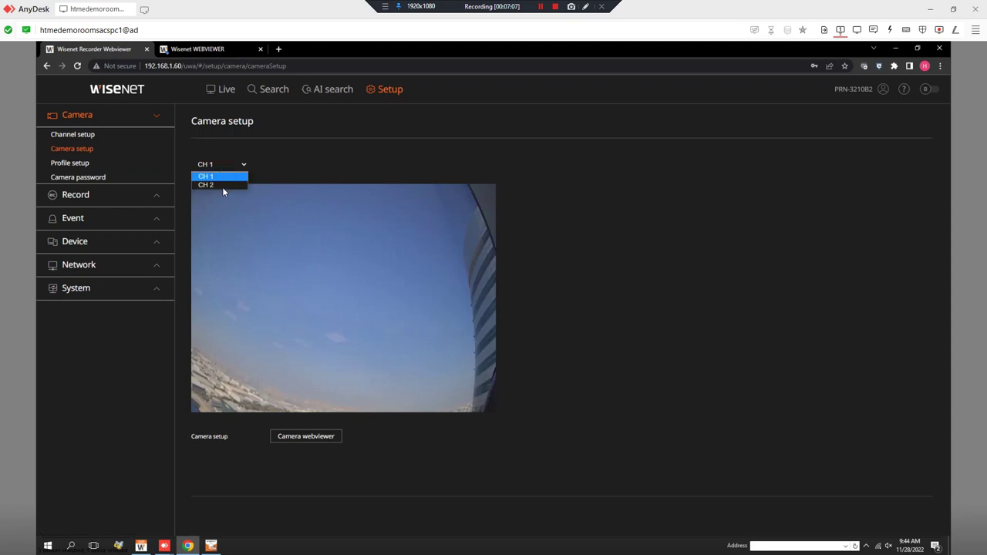
# Choose H.264 for CAM 01 and CAM 02 on the Remote profile tab and apply the change
pyautogui.click(101, 169)
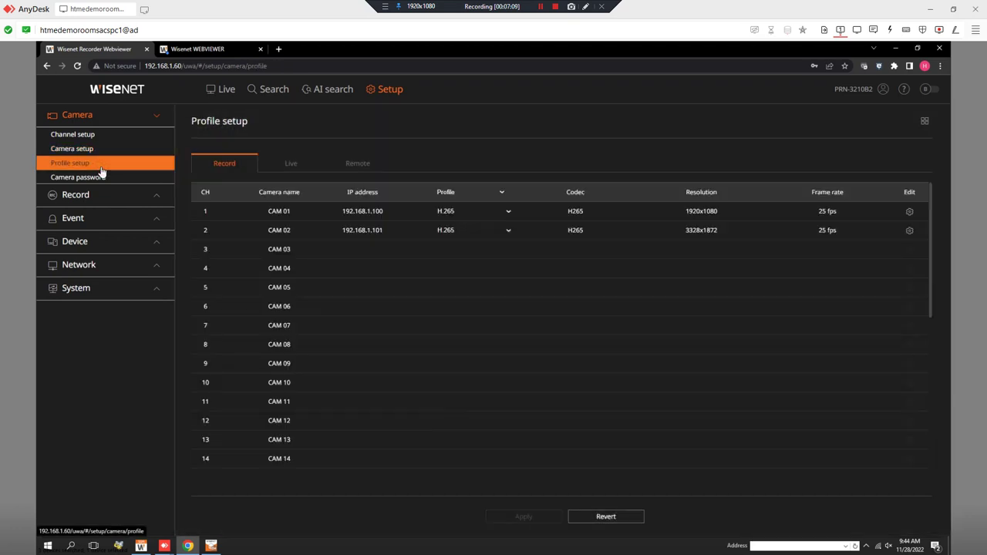
pyautogui.click(306, 167)
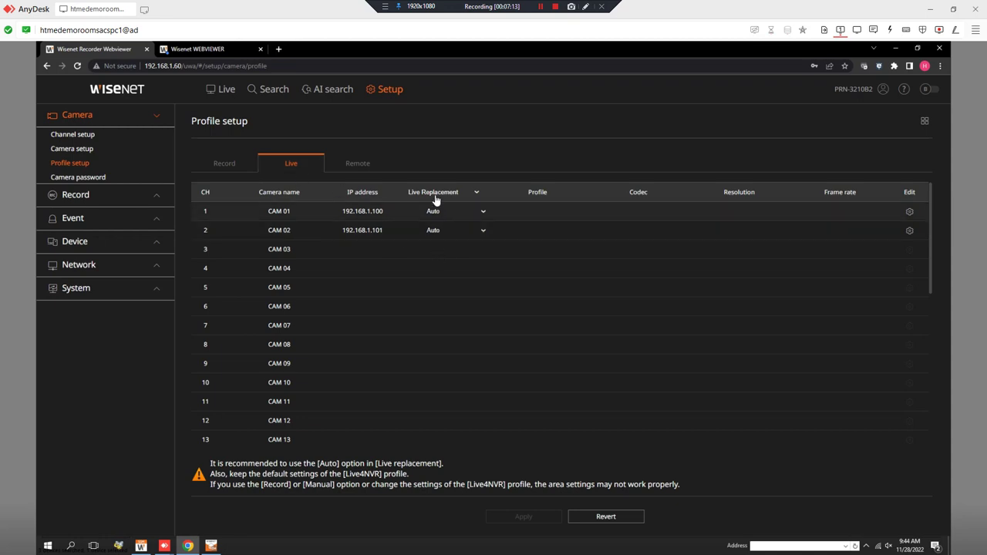
pyautogui.click(355, 164)
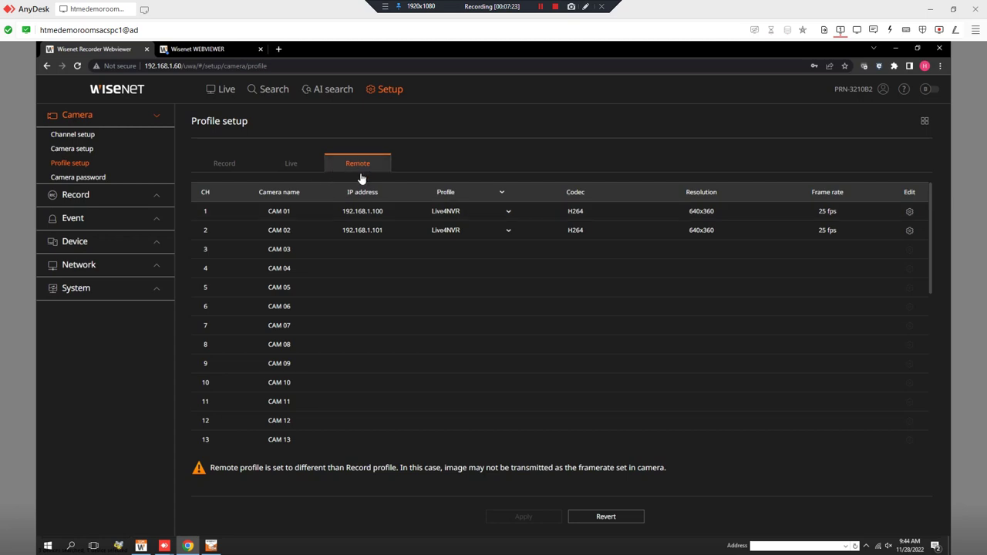
pyautogui.click(482, 215)
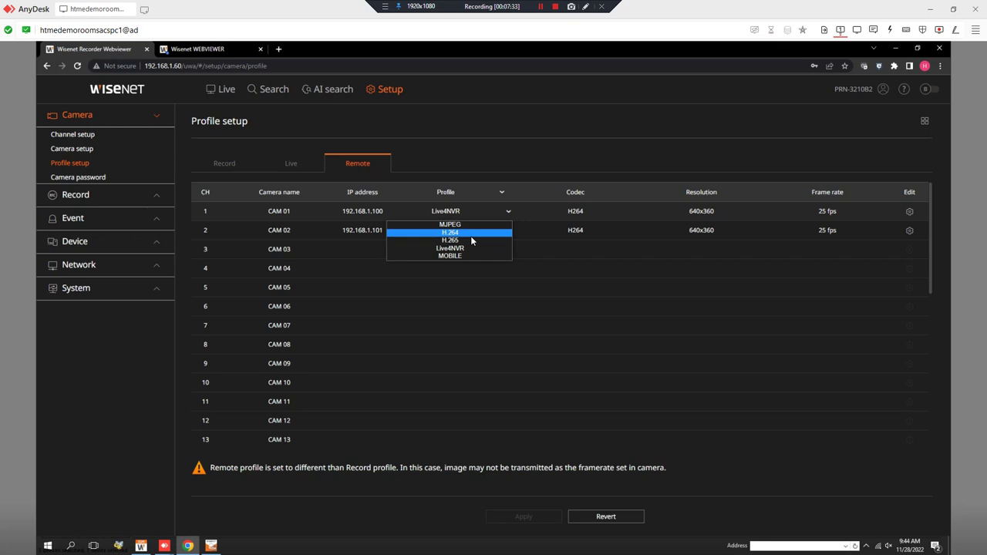
pyautogui.click(470, 235)
pyautogui.click(470, 235)
pyautogui.click(447, 253)
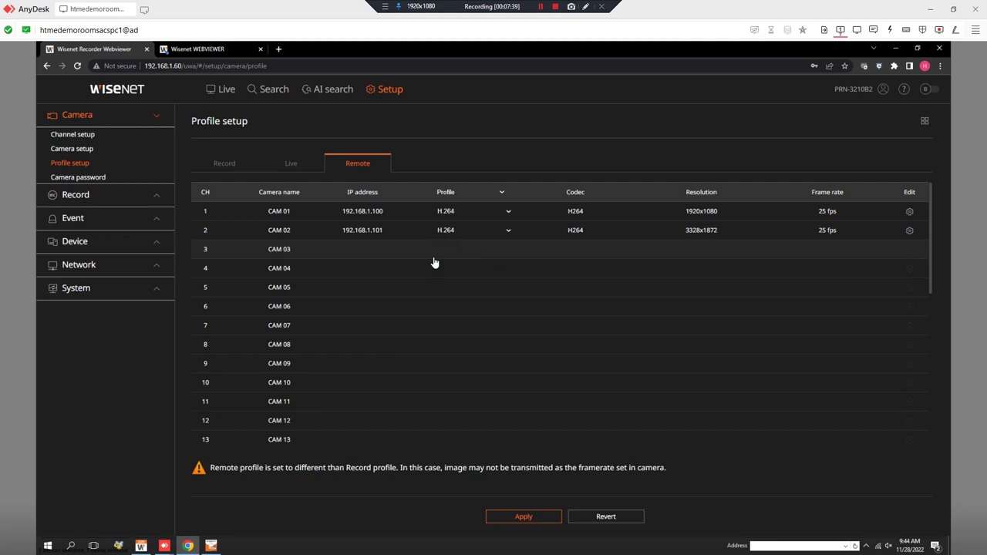
pyautogui.click(541, 520)
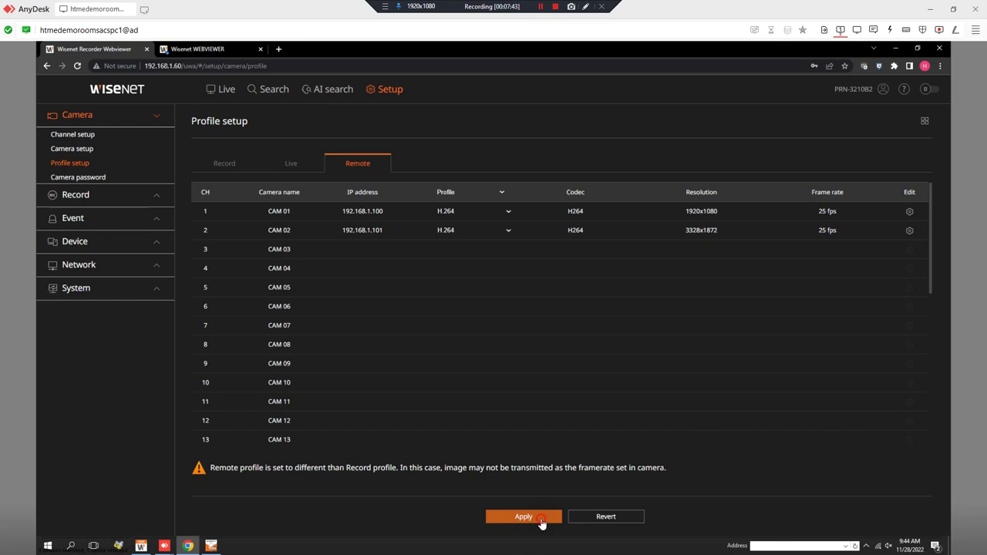
pyautogui.click(291, 163)
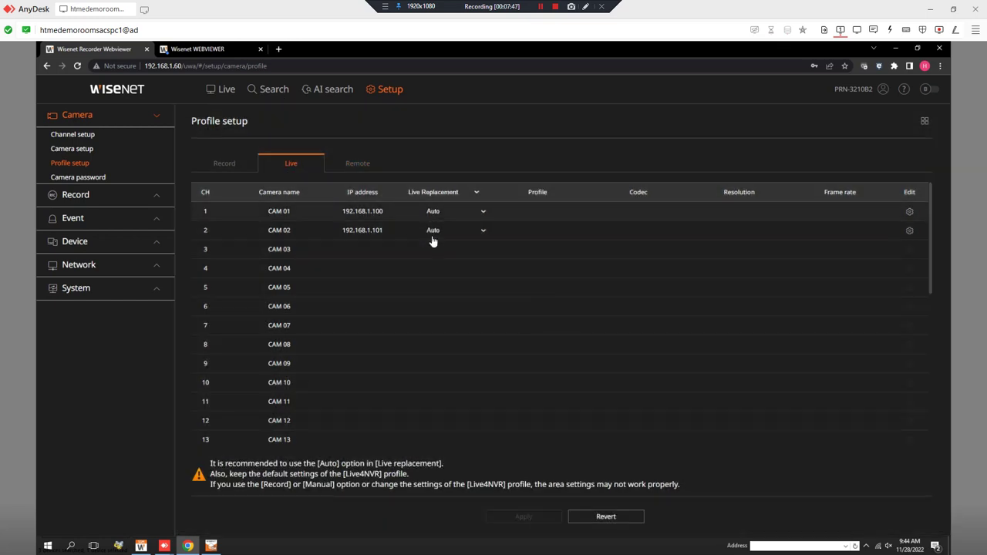
pyautogui.click(114, 137)
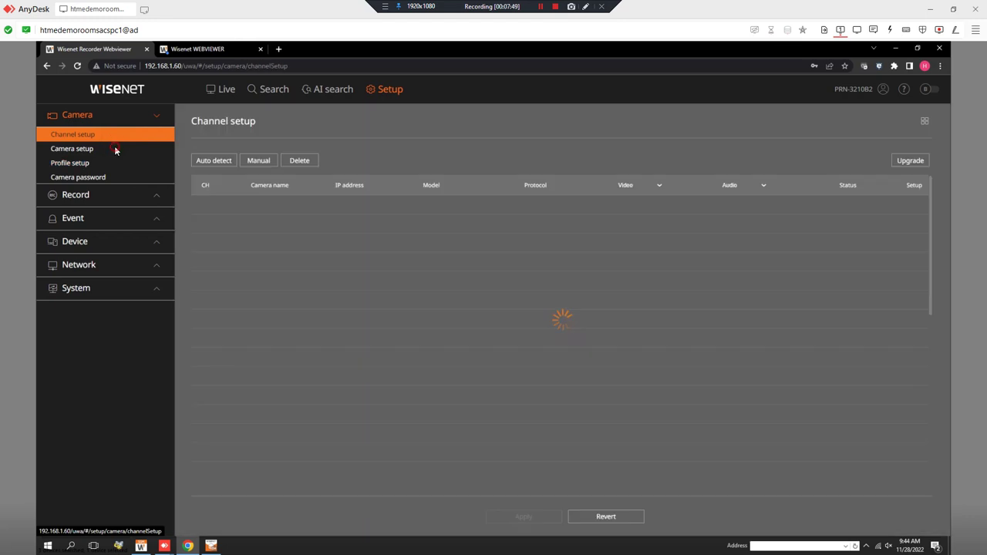
# Open CH 1's camera webviewer from Camera setup and sign in with the admin account
pyautogui.click(116, 149)
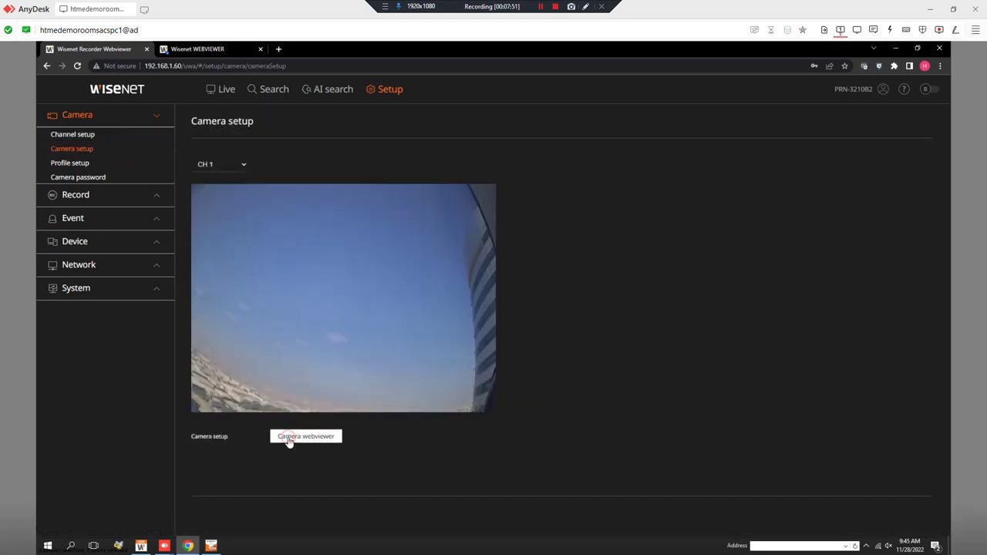
pyautogui.click(289, 436)
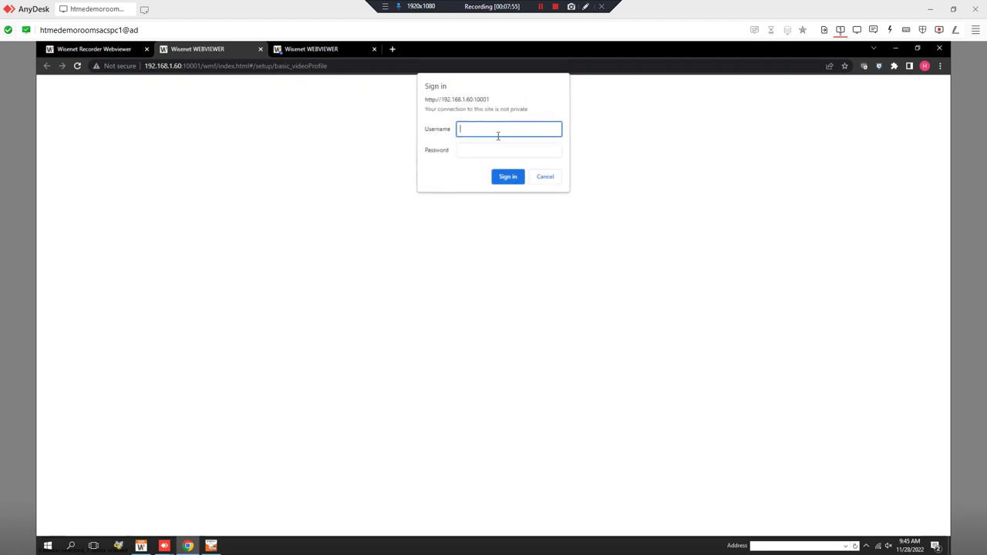
pyautogui.write('admin')
pyautogui.press('Tab')
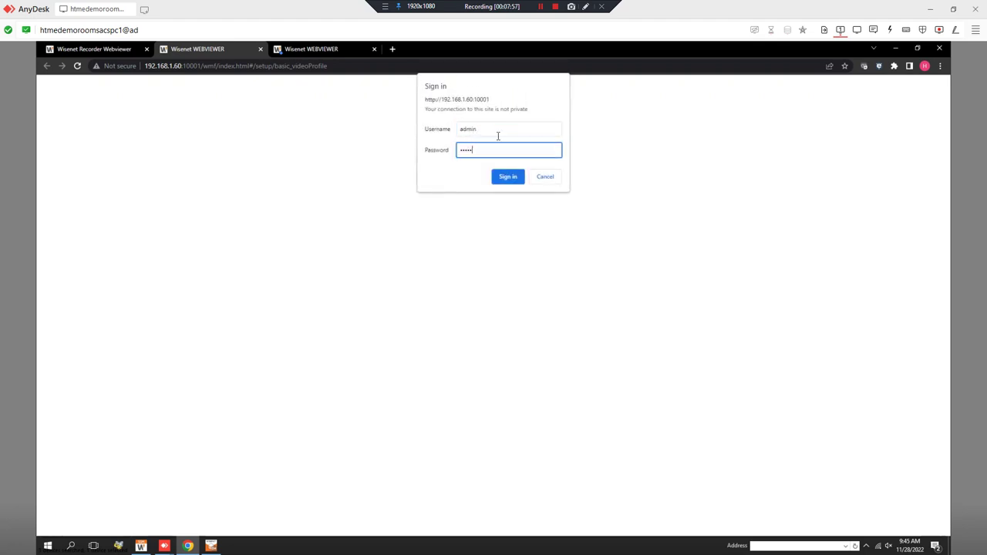
pyautogui.press('Return')
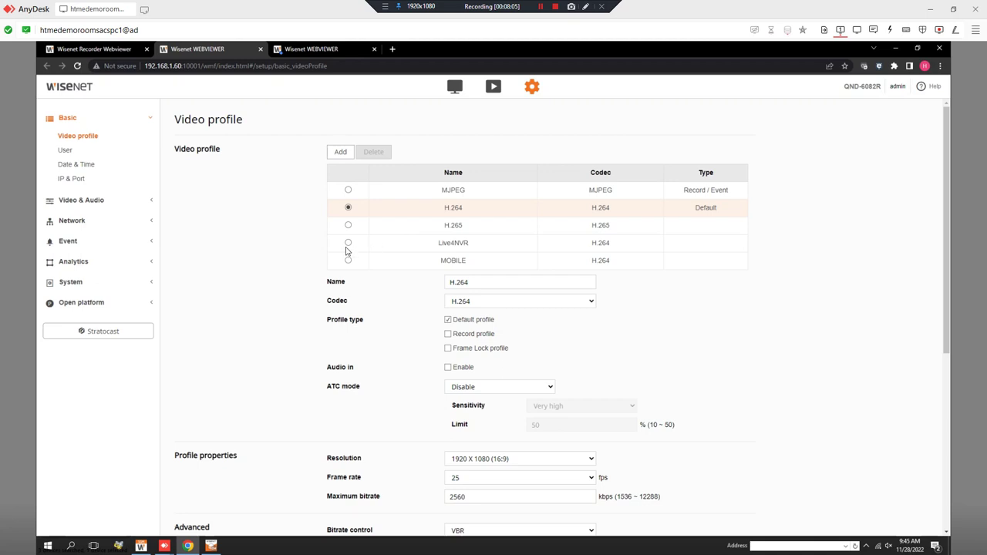
# Select the Live4NVR video profile and review its 640x360, 512 kbps settings
pyautogui.click(459, 245)
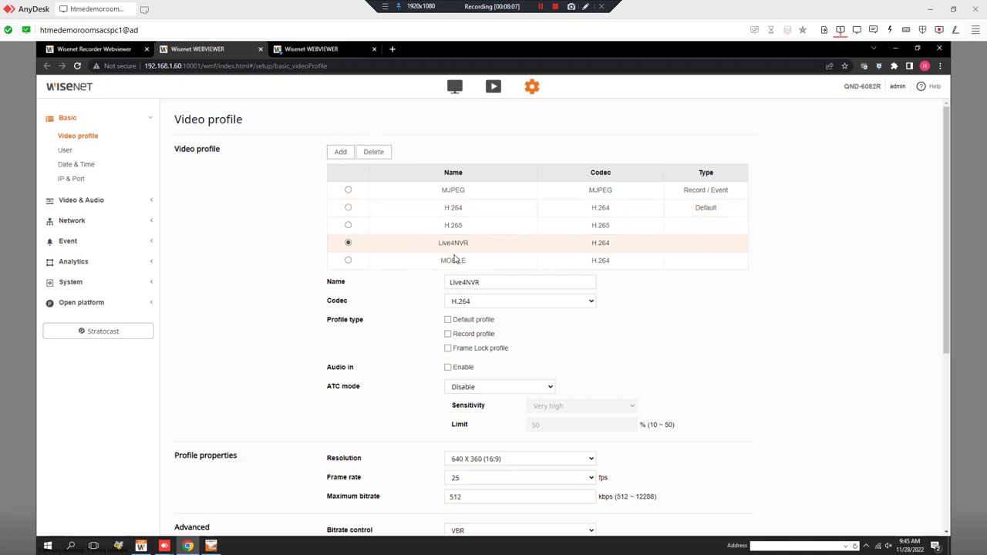
pyautogui.scroll(-2, 470, 398)
pyautogui.scroll(2, 498, 386)
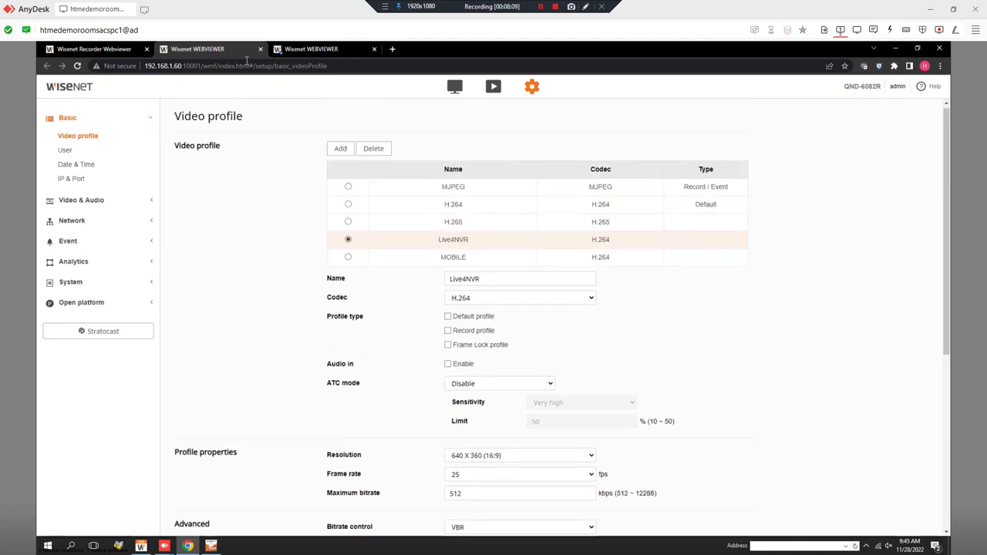
# On the recorder's Live page, drag CAM 01 into the top-left tile and switch to a 3x3 layout
pyautogui.click(104, 49)
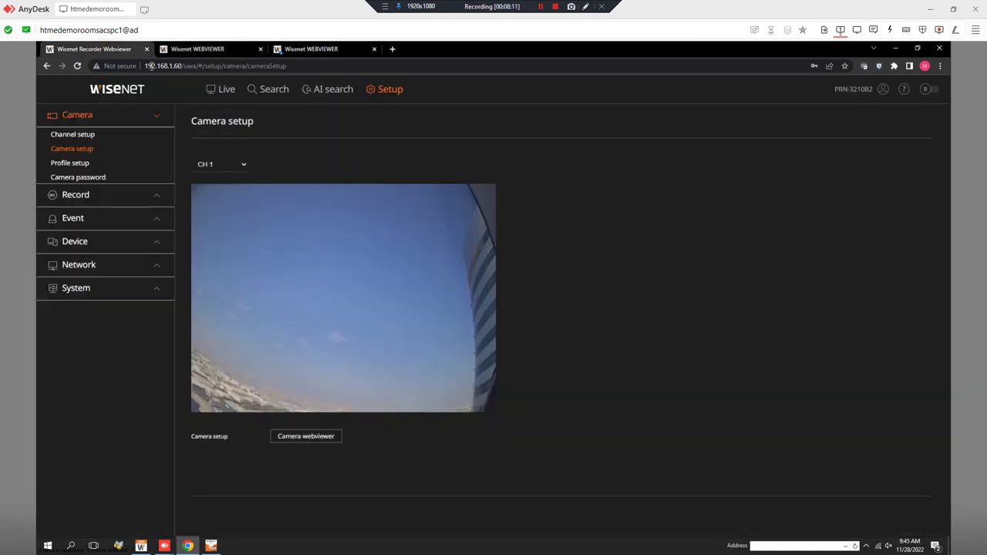
pyautogui.click(228, 94)
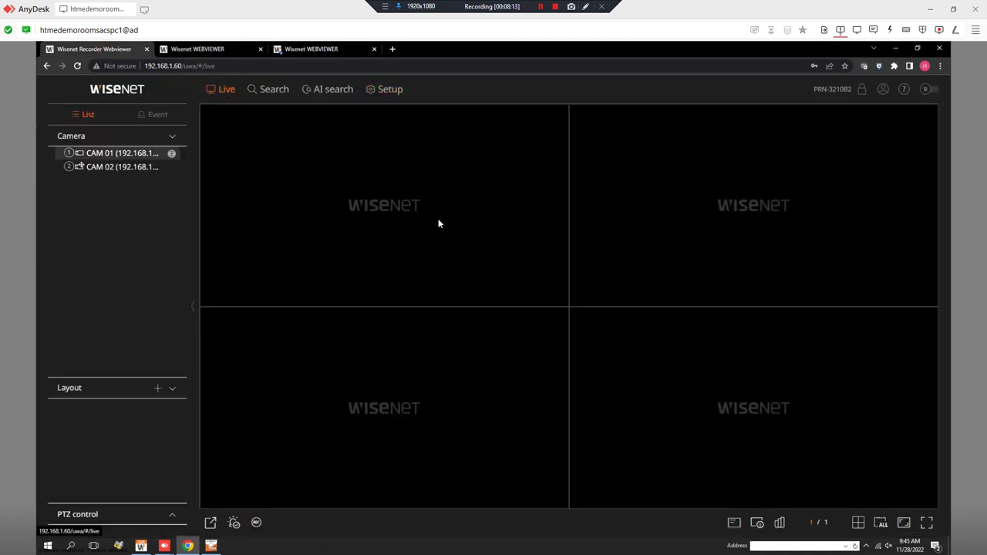
pyautogui.click(96, 153)
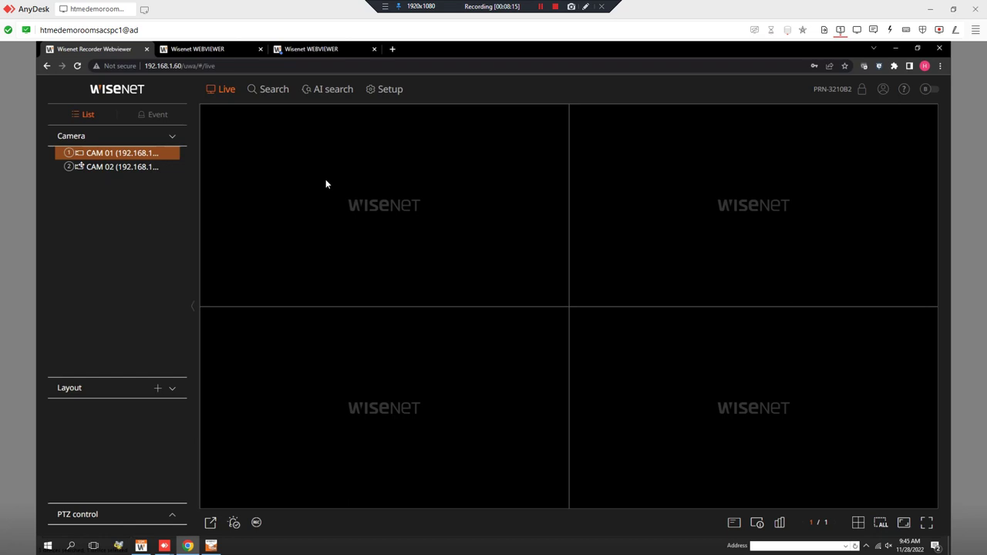
pyautogui.moveTo(127, 152); pyautogui.dragTo(440, 182)
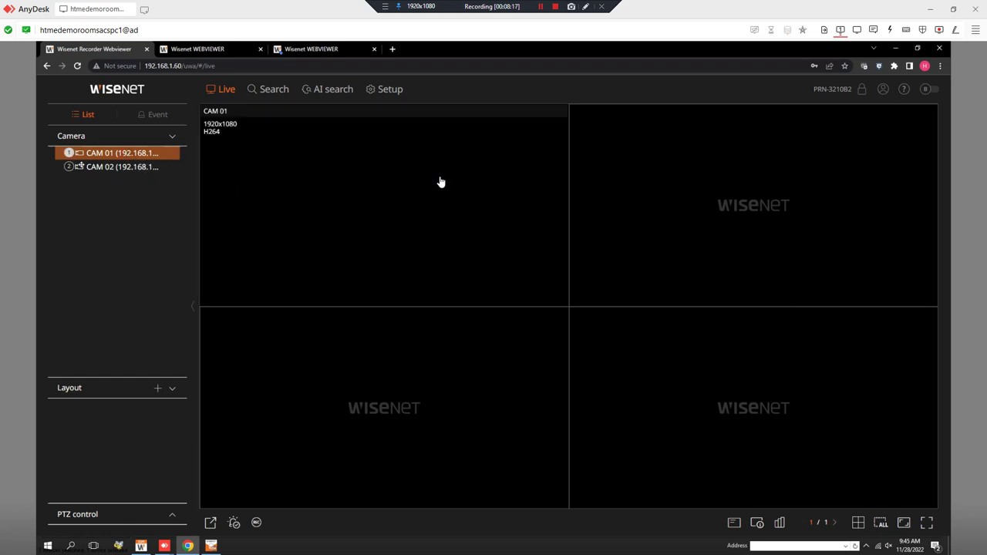
pyautogui.click(440, 181)
pyautogui.doubleClick(440, 182)
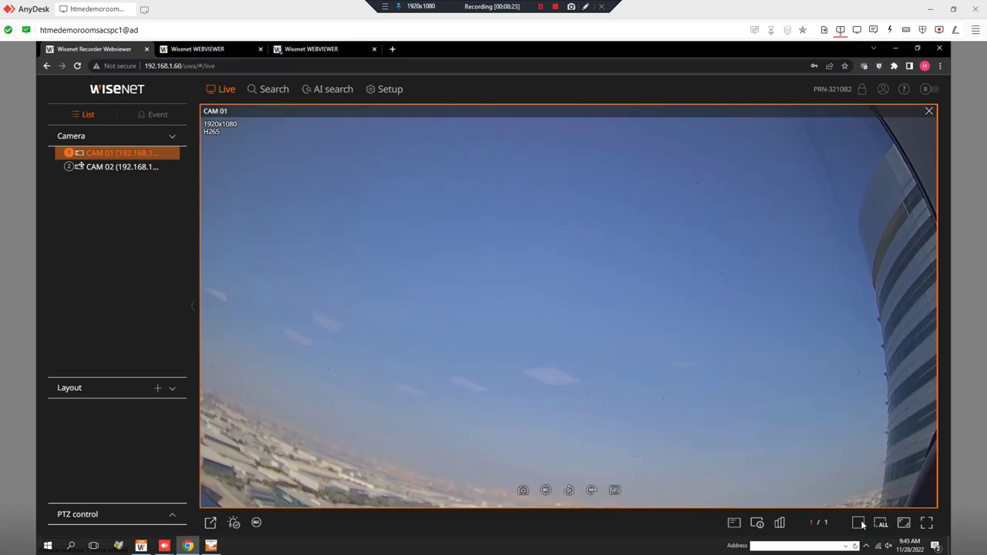
pyautogui.click(860, 526)
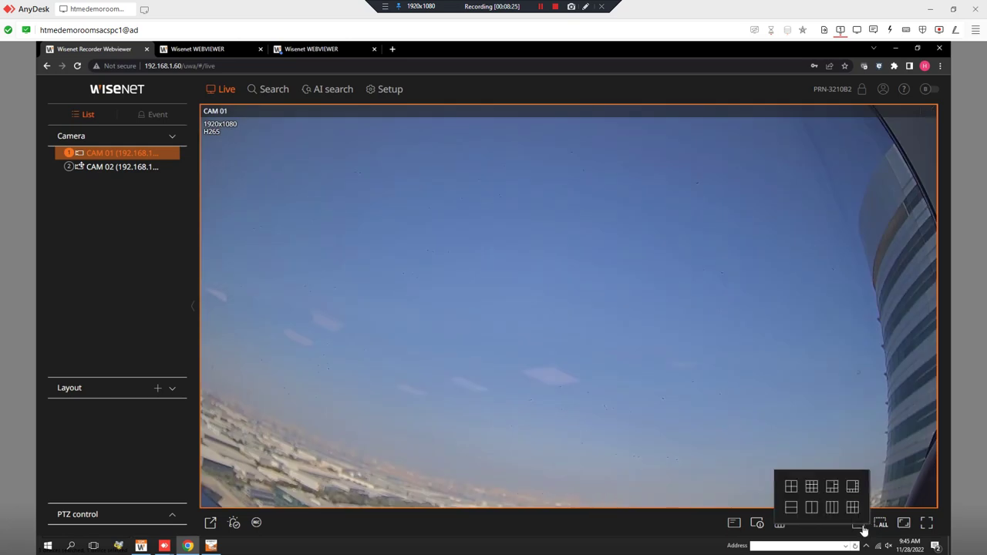
pyautogui.click(812, 487)
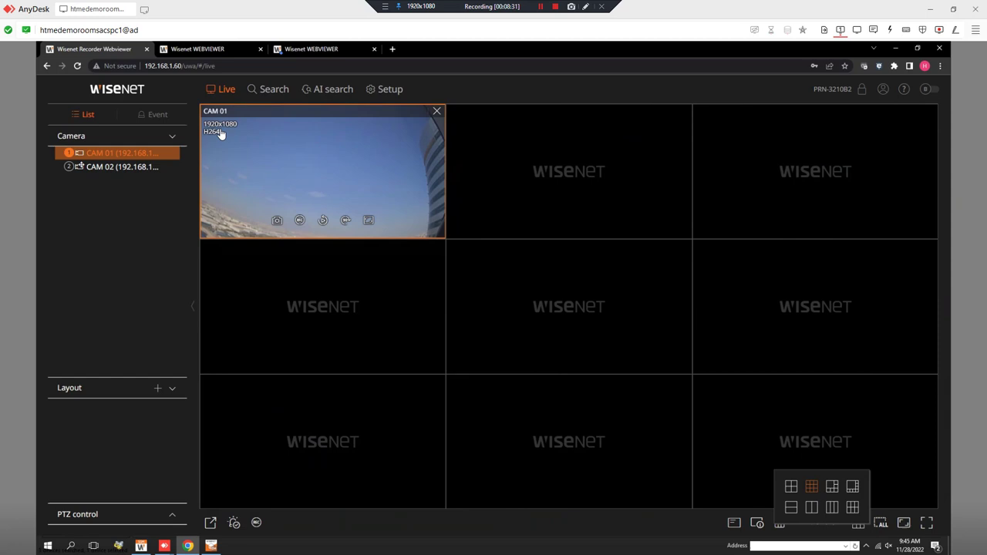
# Return to the camera's Video profile page and view the Live4NVR resolution choices
pyautogui.click(296, 53)
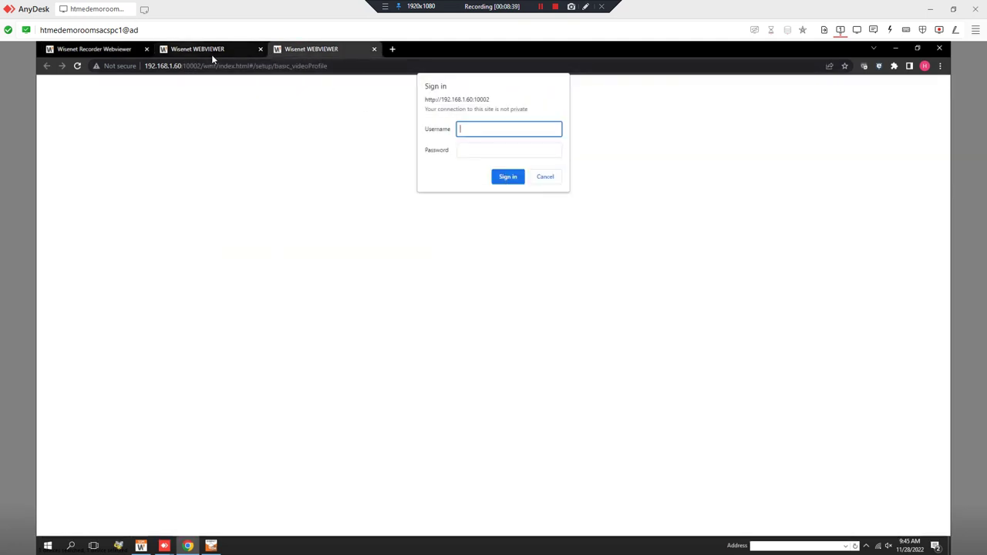
pyautogui.click(211, 54)
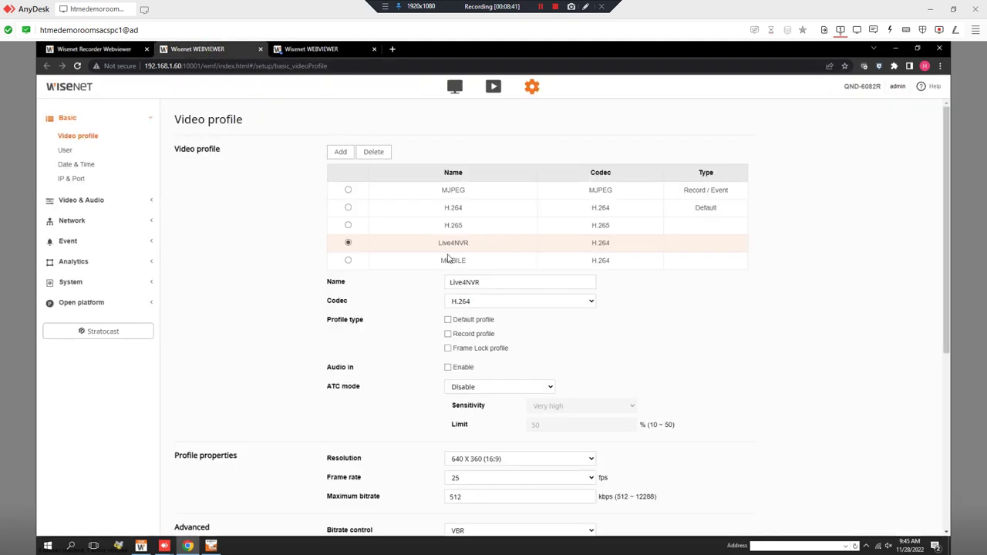
pyautogui.click(480, 459)
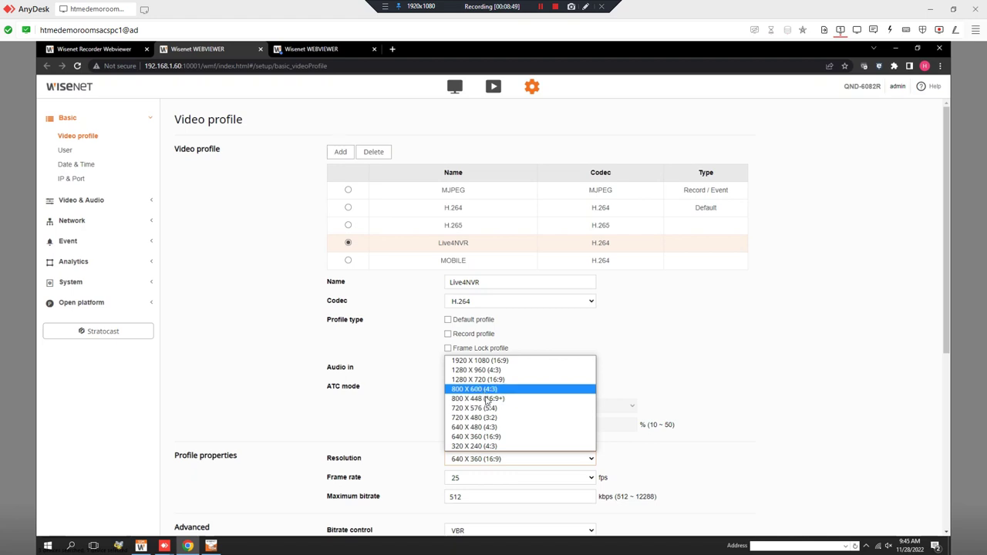
# Select the H.265 profile, set its frame rate to 10 fps, and apply the change
pyautogui.click(262, 343)
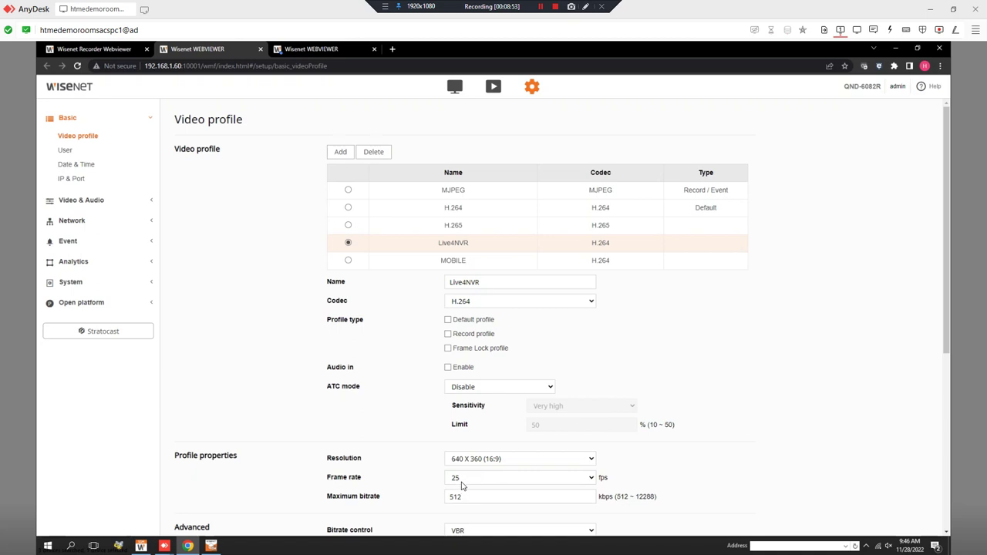
pyautogui.click(347, 225)
pyautogui.click(475, 480)
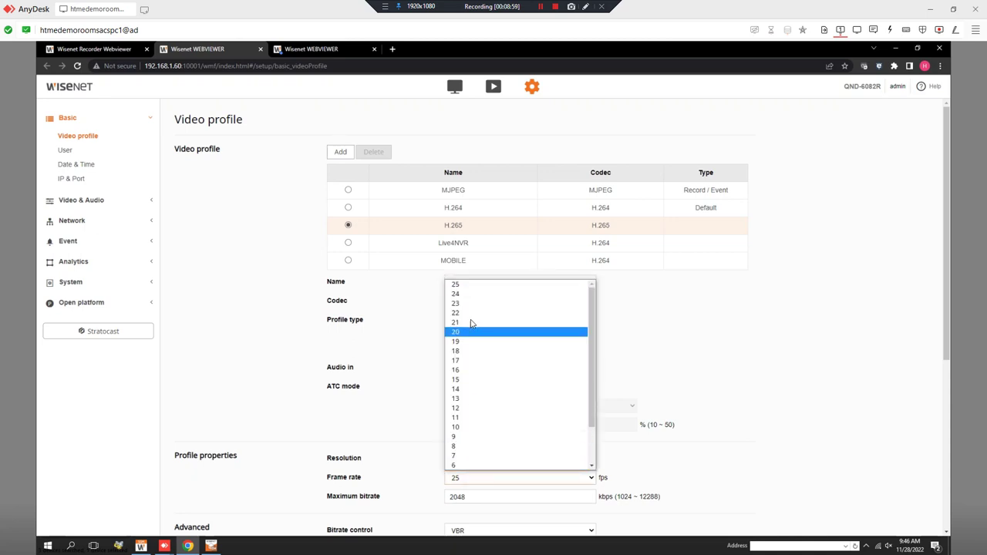
pyautogui.click(467, 427)
pyautogui.scroll(-4, 379, 408)
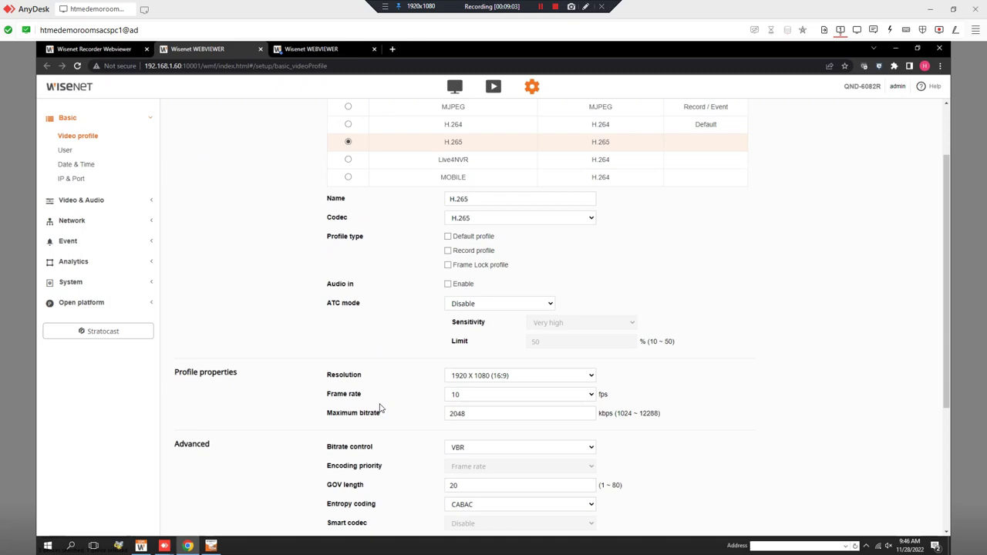
pyautogui.click(416, 524)
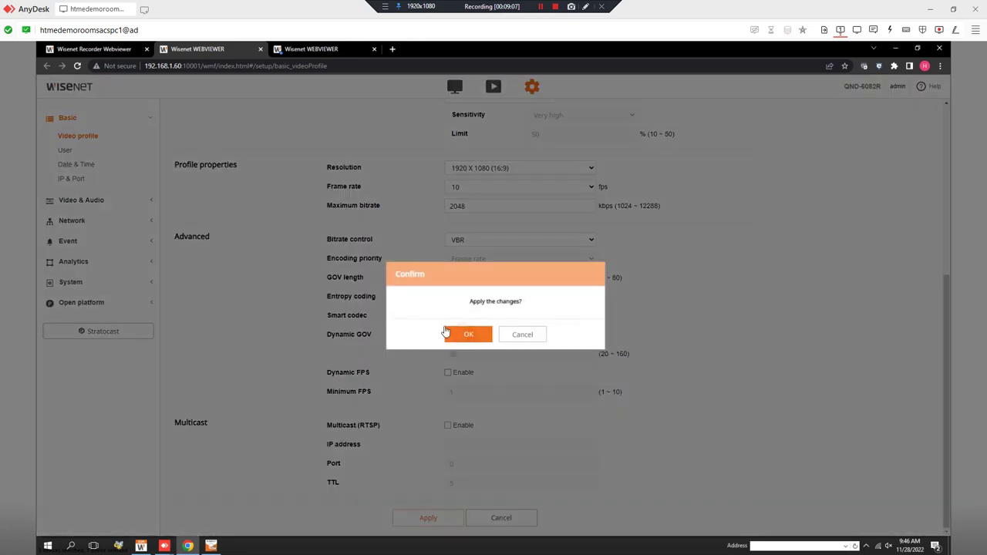
pyautogui.click(467, 334)
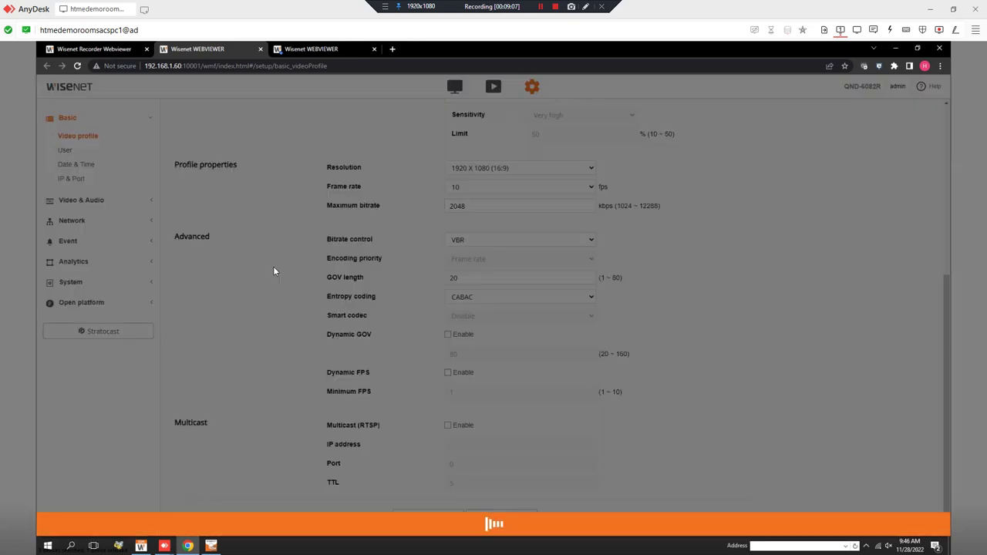
pyautogui.scroll(4, 273, 266)
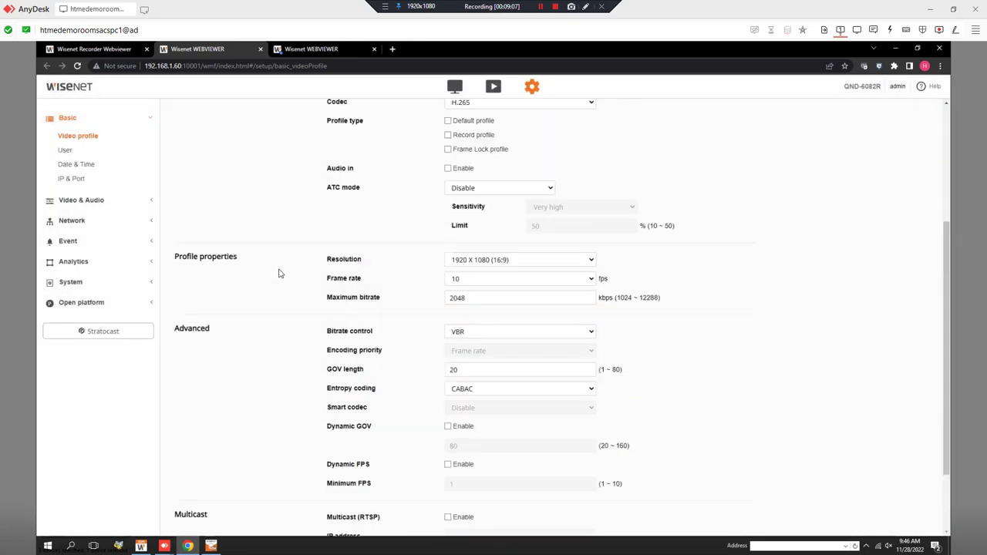
pyautogui.click(103, 51)
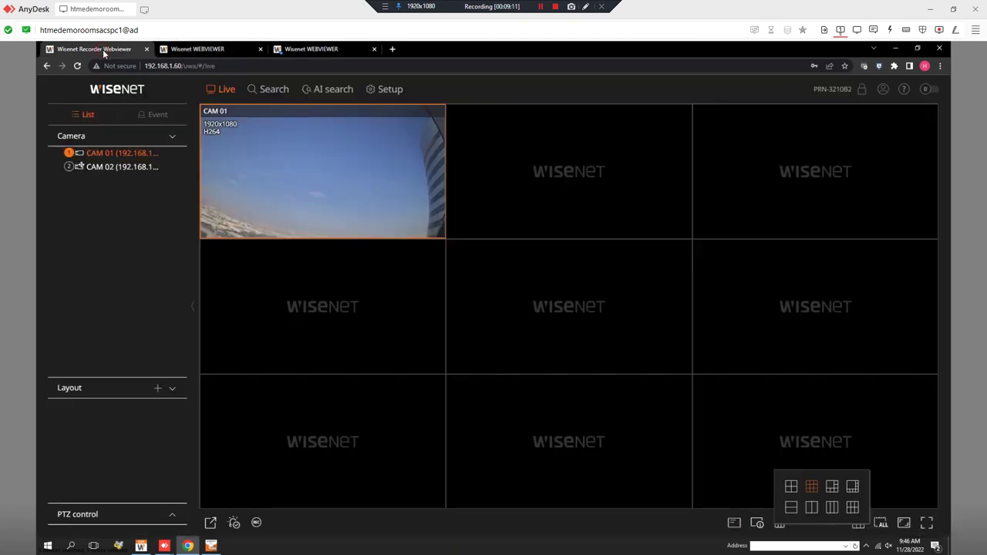
# In Setup, view Record setup, then open Device > Storage device showing the 0.94T internal HDD
pyautogui.moveTo(401, 142)
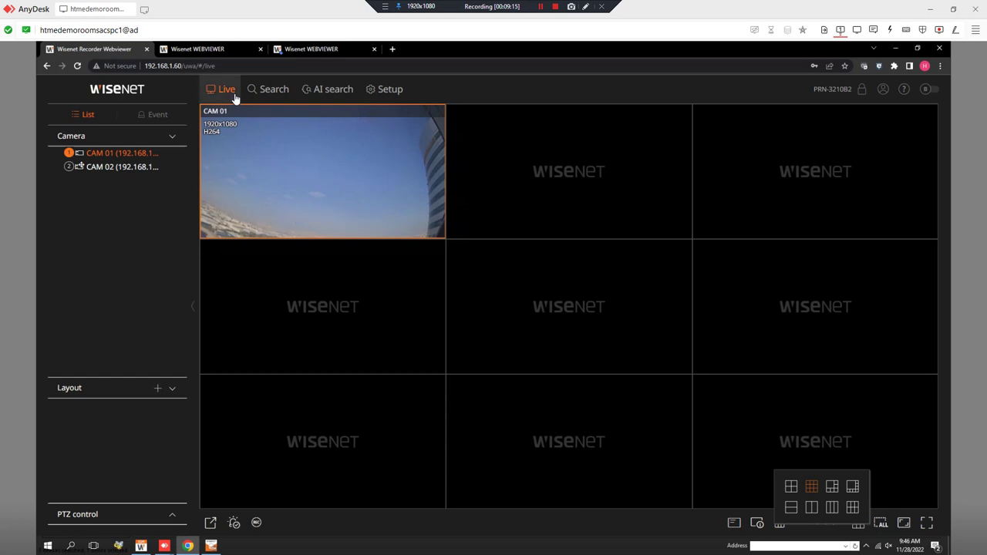
pyautogui.moveTo(304, 132)
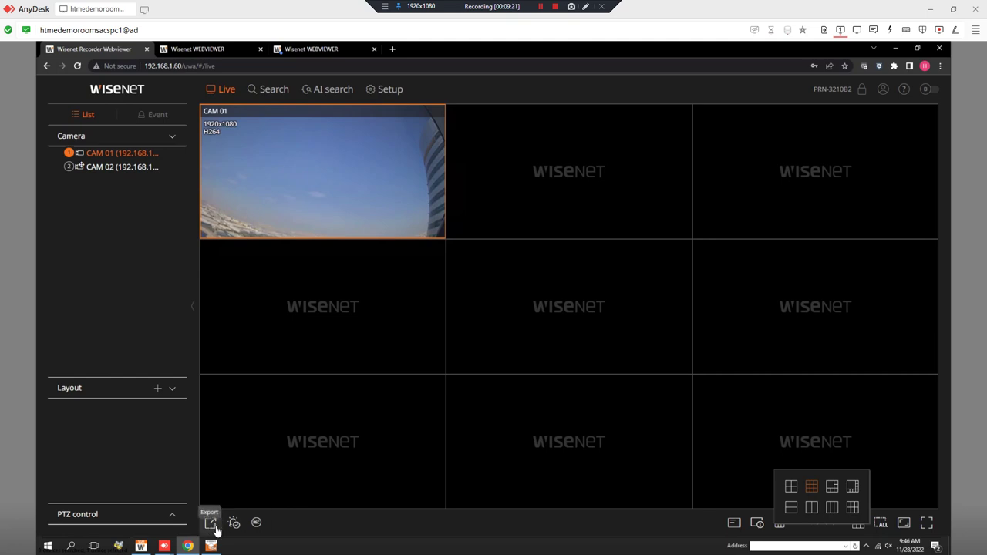
pyautogui.click(386, 89)
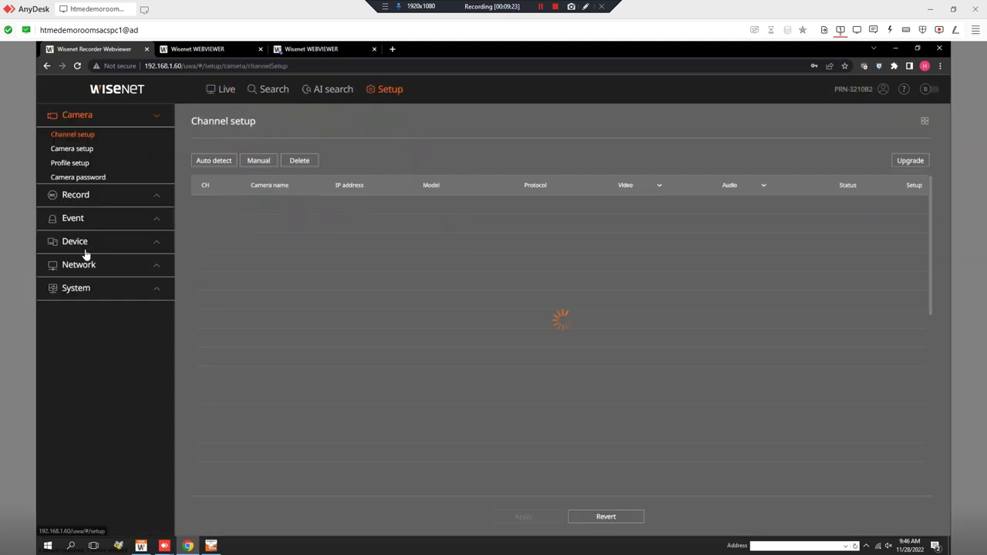
pyautogui.click(140, 200)
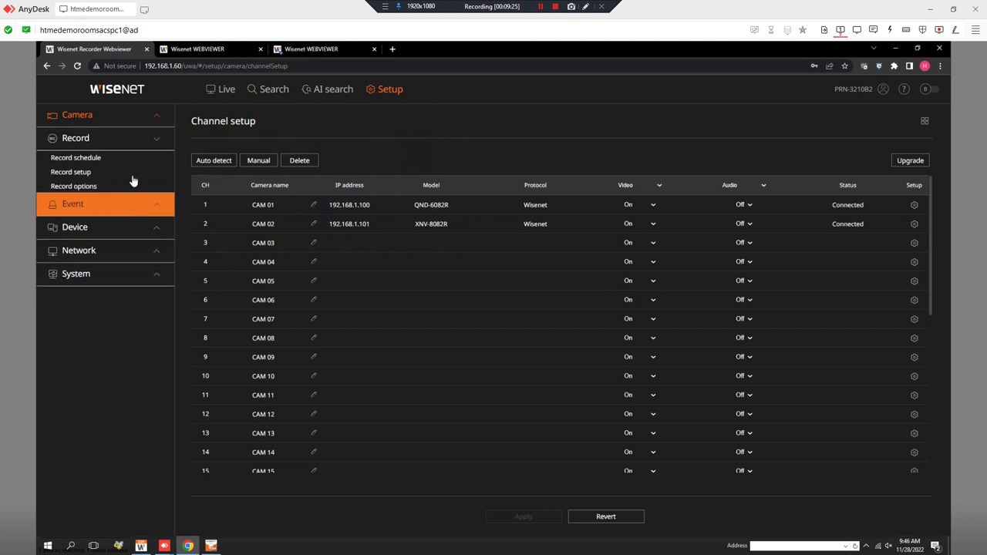
pyautogui.click(134, 174)
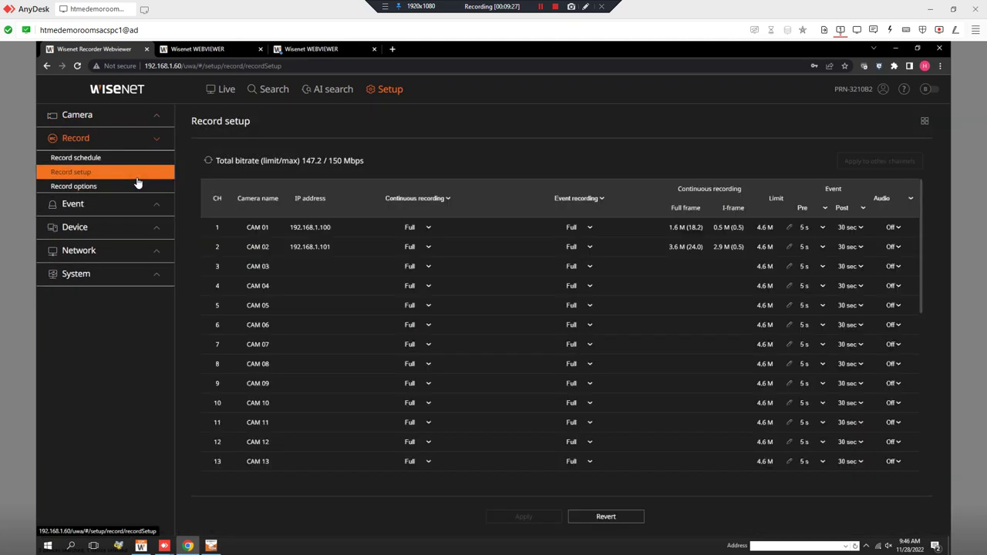
pyautogui.click(134, 232)
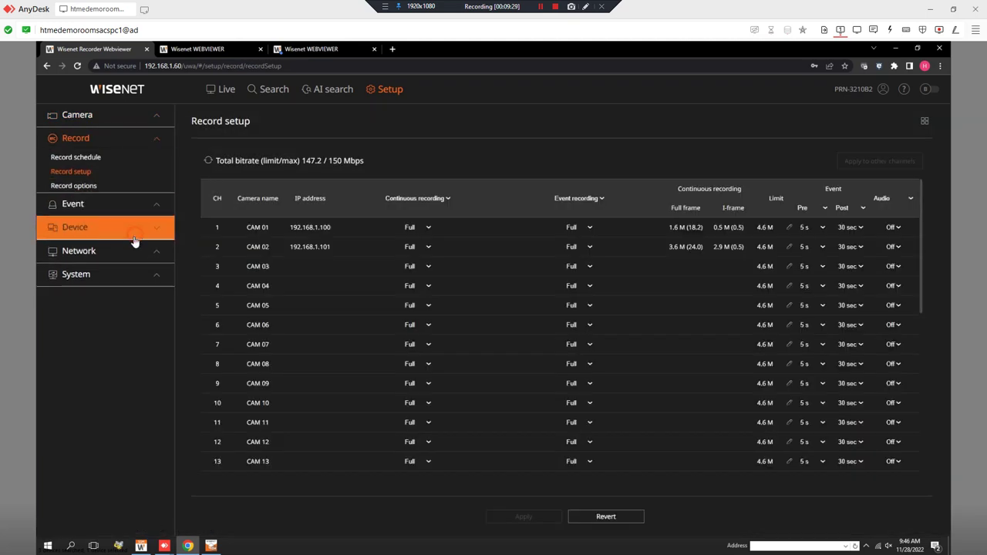
pyautogui.click(125, 207)
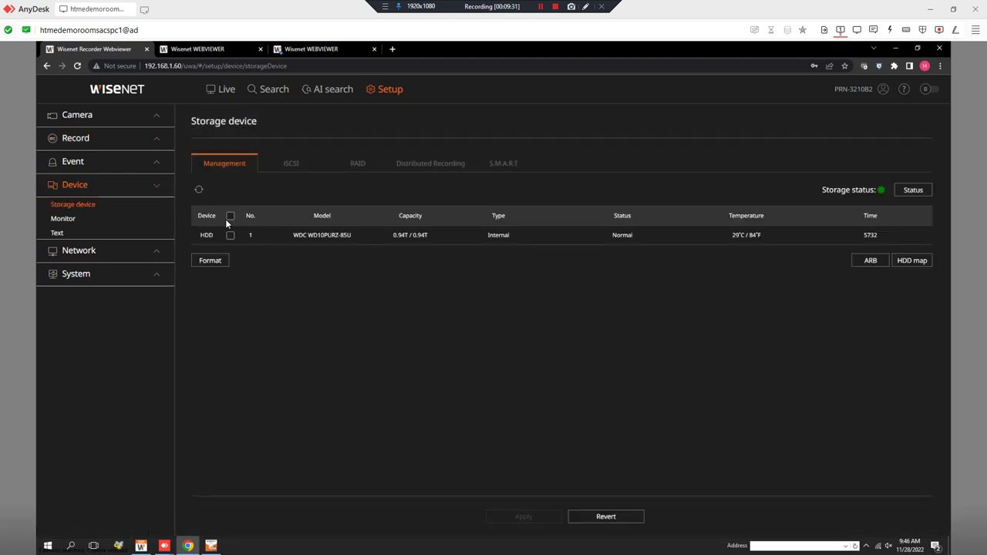
# Tick the internal HDD on the Management tab, then open CH 1's Record schedule
pyautogui.click(226, 219)
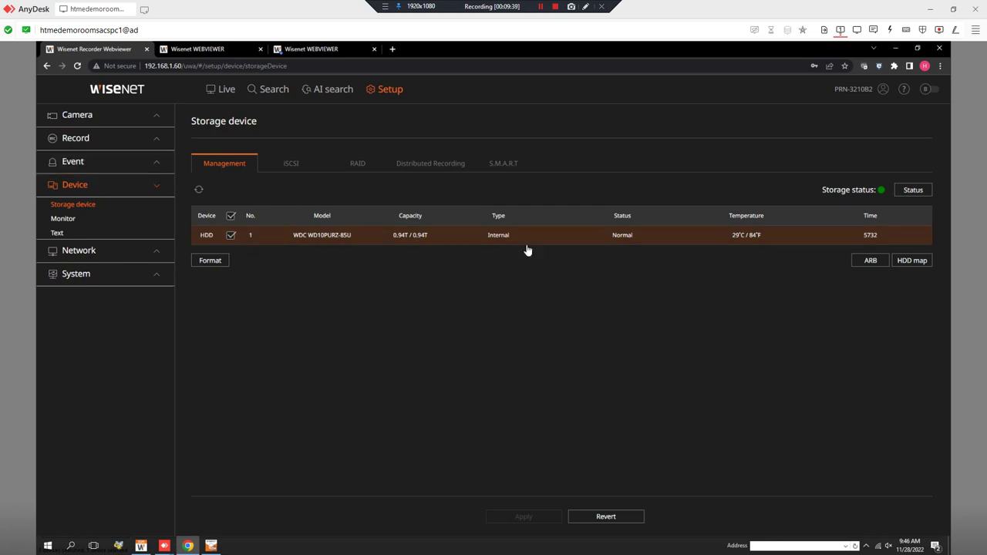
pyautogui.click(104, 162)
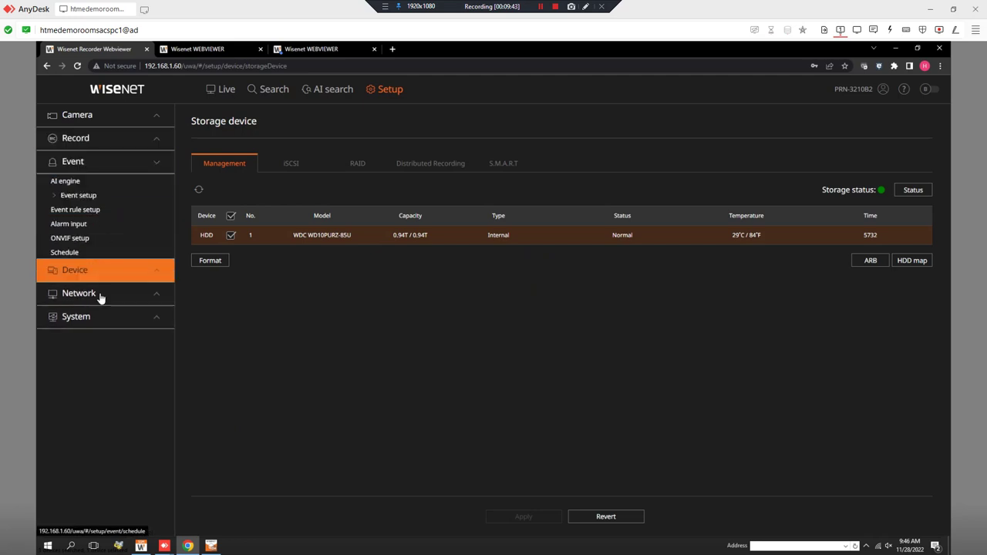
pyautogui.click(90, 138)
pyautogui.click(101, 159)
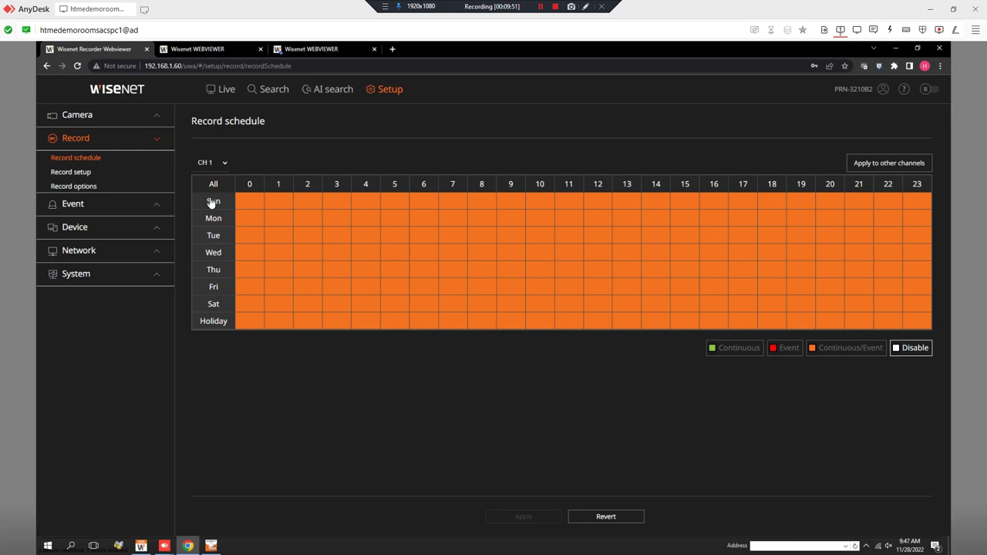
# Paint CH 1's schedule Continuous for hours 0–21 with Event for Mon–Fri 8–11, then expand Event setup
pyautogui.click(719, 350)
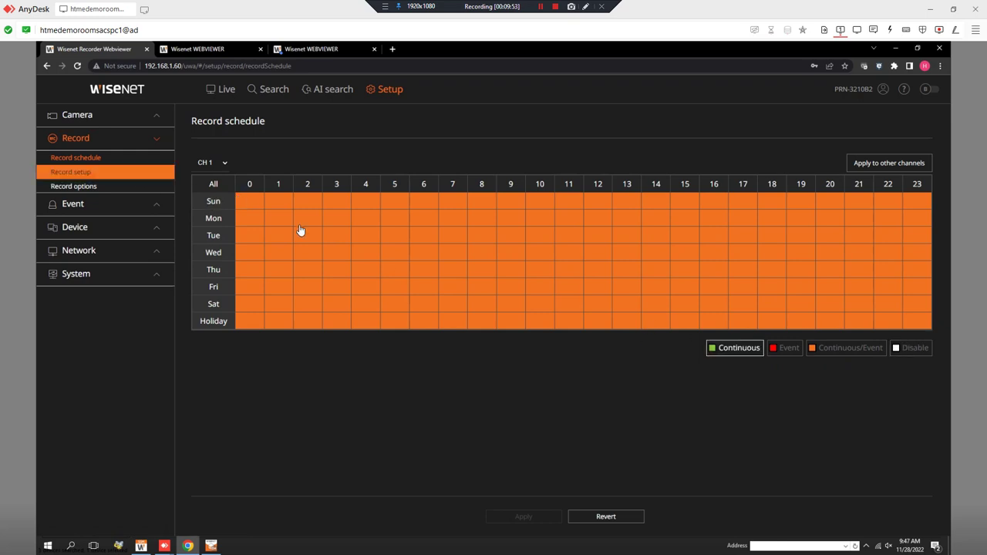
pyautogui.moveTo(243, 199); pyautogui.dragTo(863, 305)
pyautogui.click(796, 350)
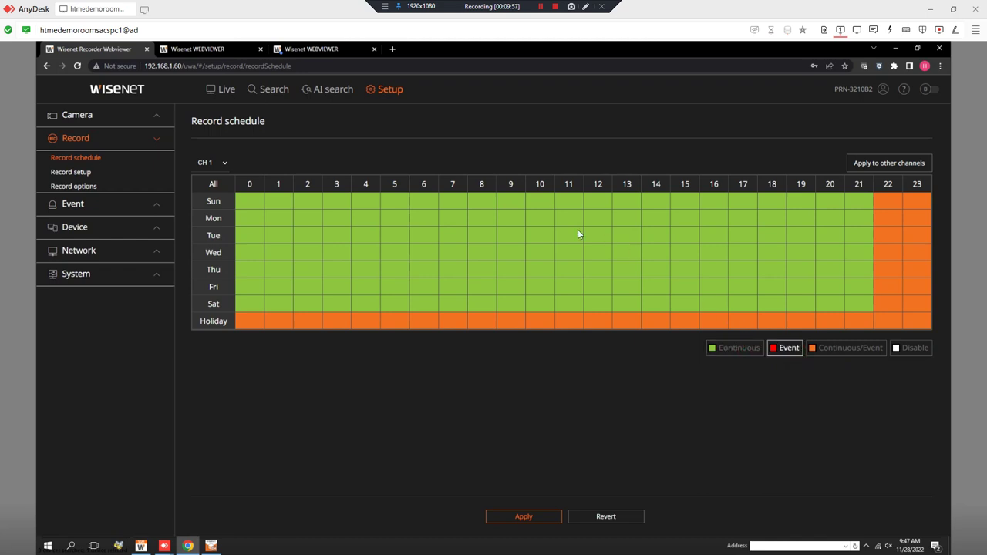
pyautogui.moveTo(478, 210); pyautogui.dragTo(570, 304)
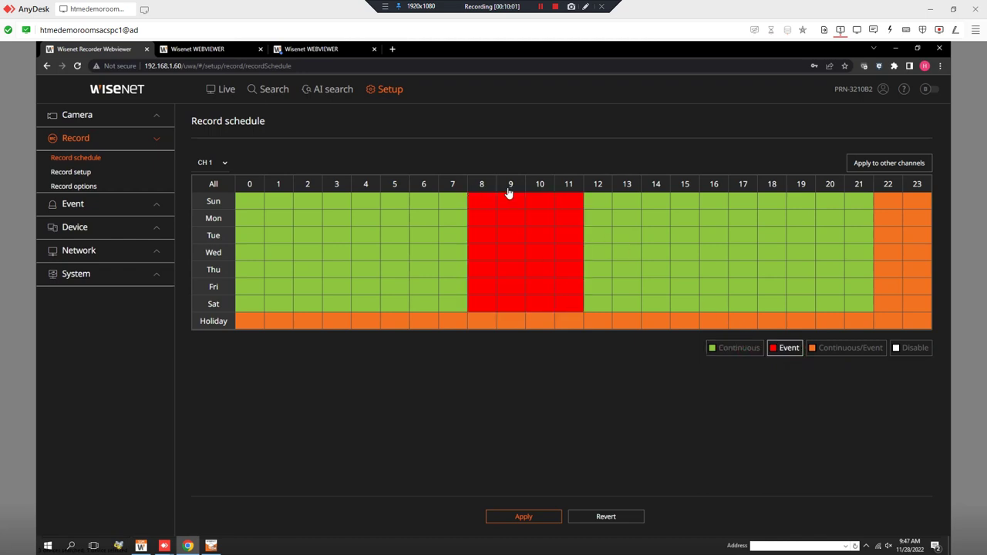
pyautogui.click(127, 203)
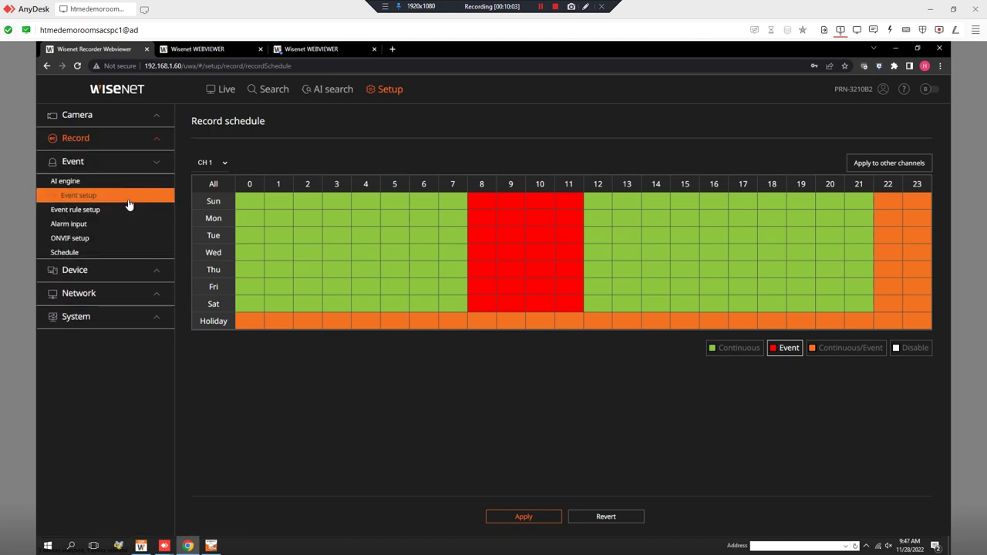
pyautogui.click(125, 197)
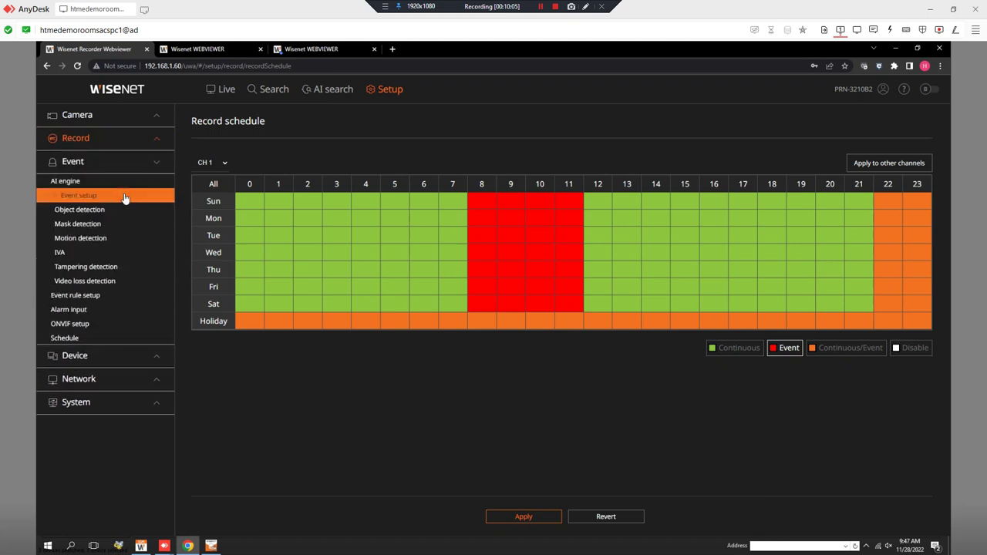
# View Motion detection, then open the per-channel Record setup table
pyautogui.click(128, 238)
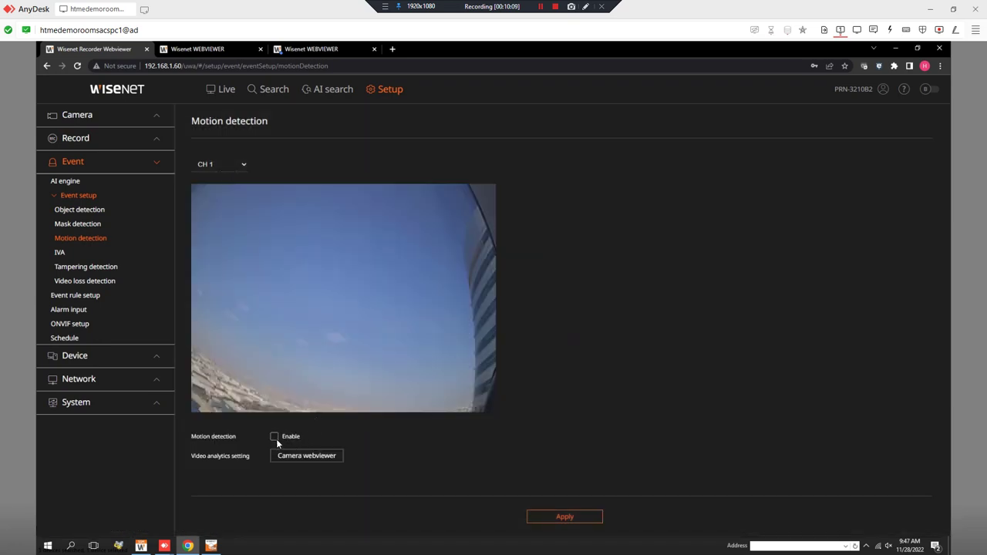
pyautogui.click(131, 149)
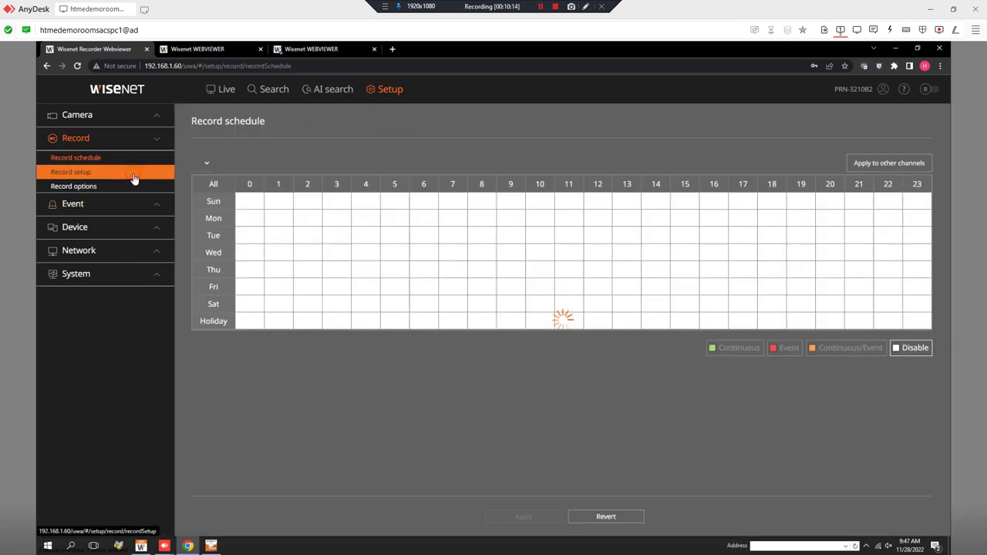
pyautogui.click(133, 178)
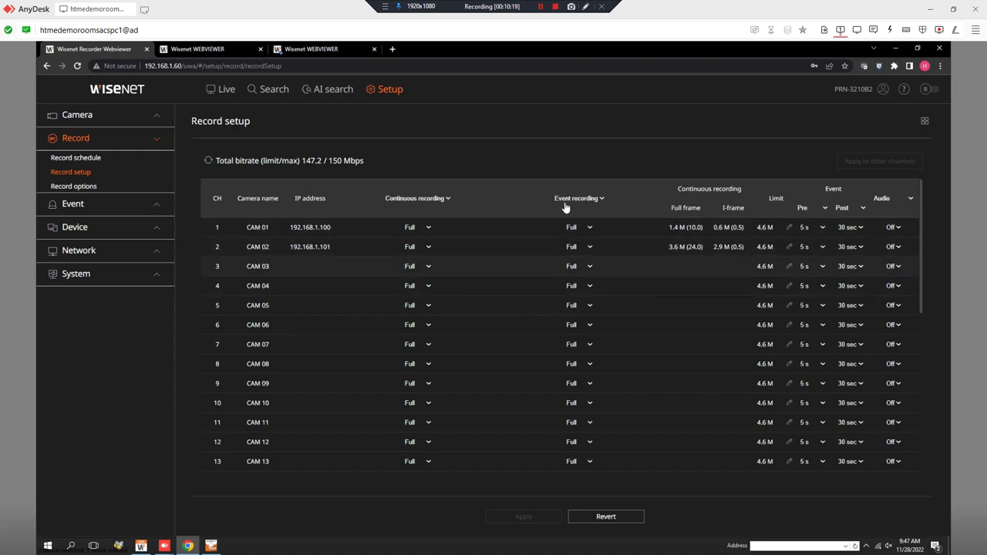
# Check Record options and the H.265 camera profiles, then show the camera's Live4NVR profile (640x360, 25 fps, 512 kbps)
pyautogui.click(98, 187)
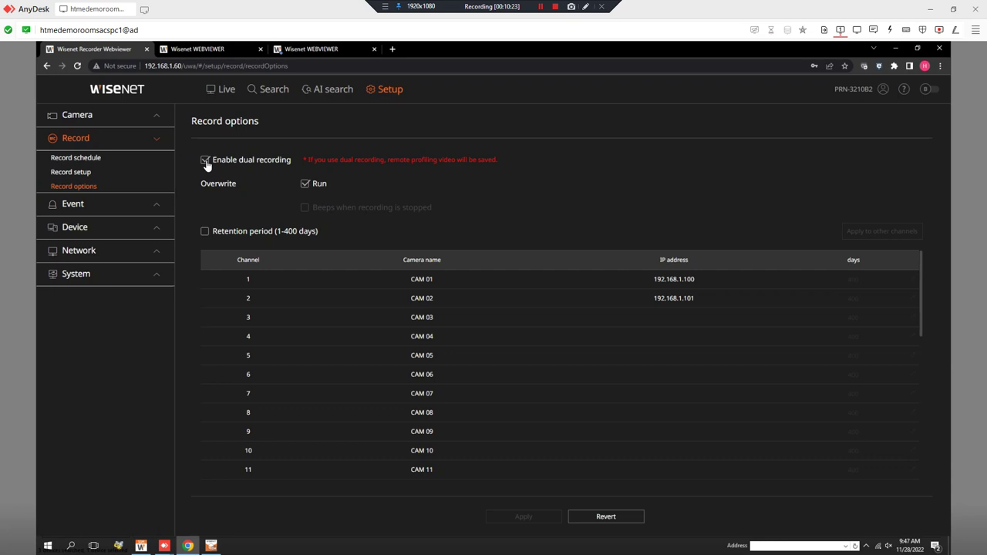
pyautogui.click(194, 51)
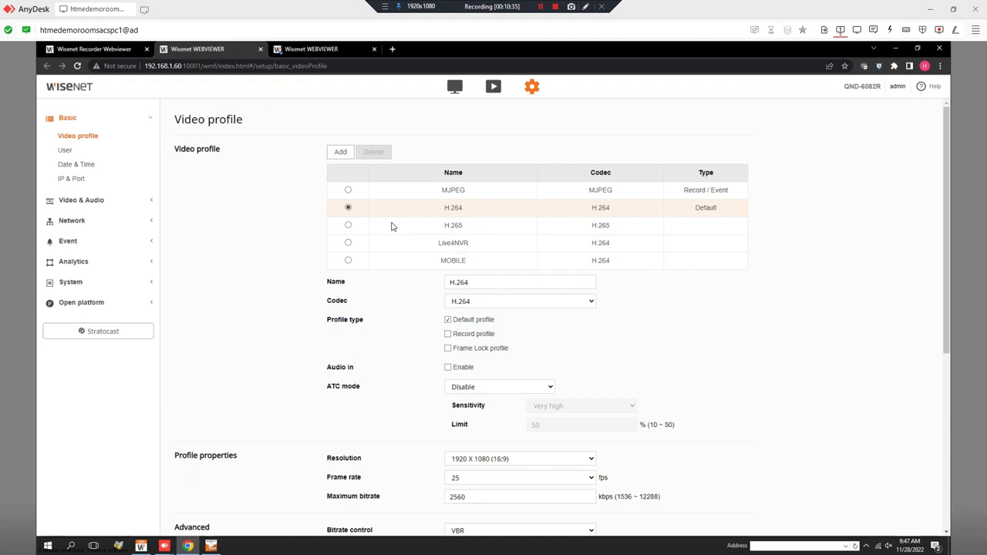
pyautogui.click(118, 51)
pyautogui.click(99, 117)
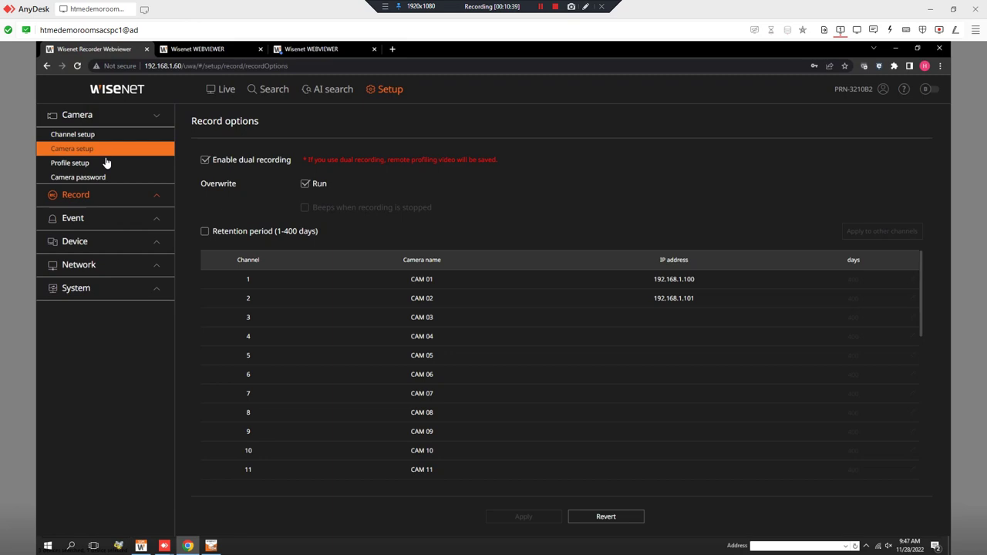
pyautogui.click(107, 162)
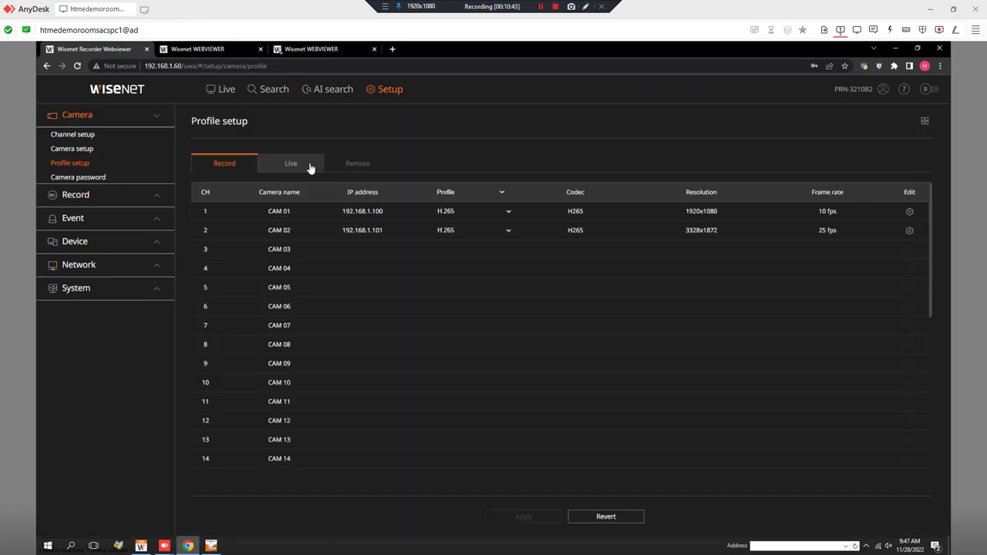
pyautogui.click(176, 51)
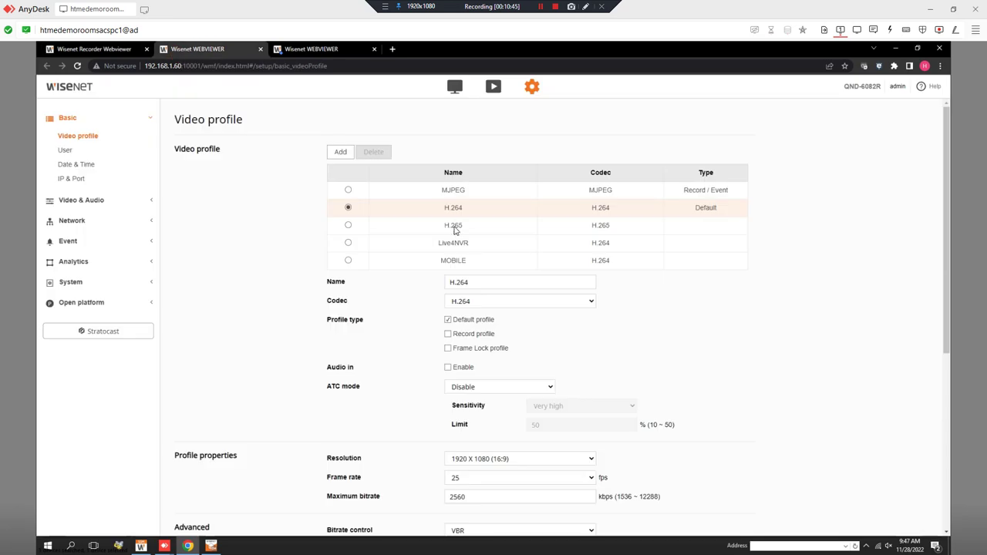
pyautogui.click(349, 243)
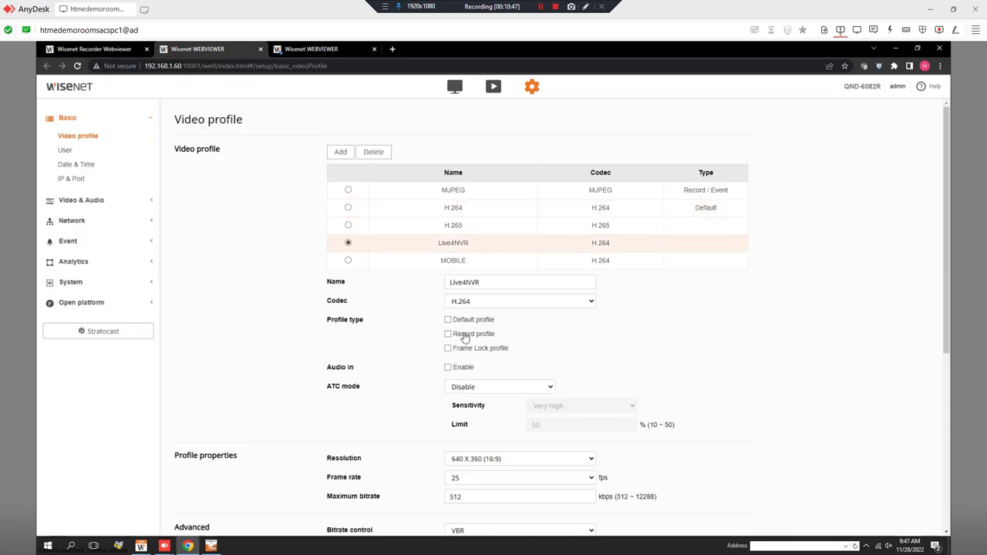
# Return to the recorder's Profile setup (CAM 01 1920x1080 10 fps, CAM 02 3328x1872 25 fps) and expand Network, Device, Event
pyautogui.click(108, 51)
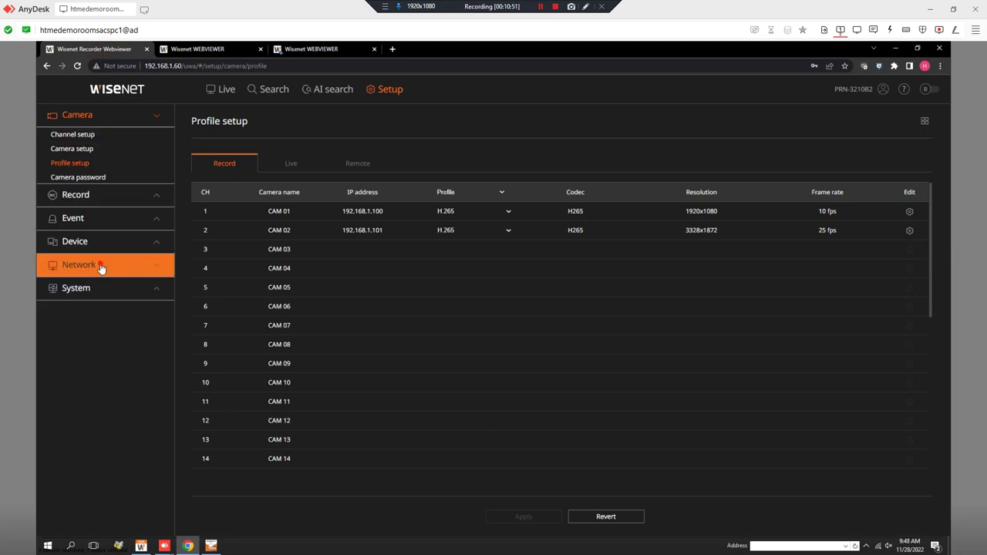
pyautogui.click(101, 268)
pyautogui.click(105, 188)
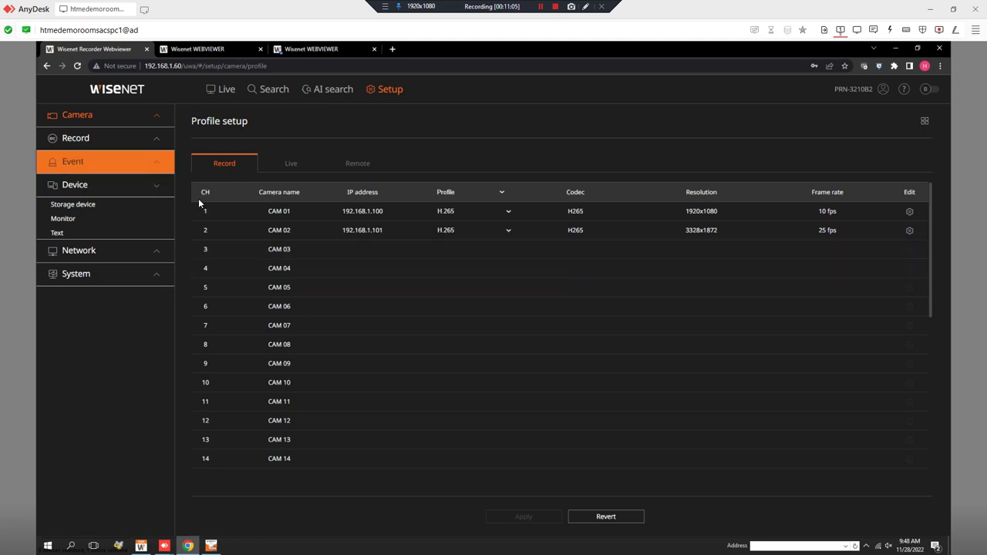
pyautogui.click(114, 168)
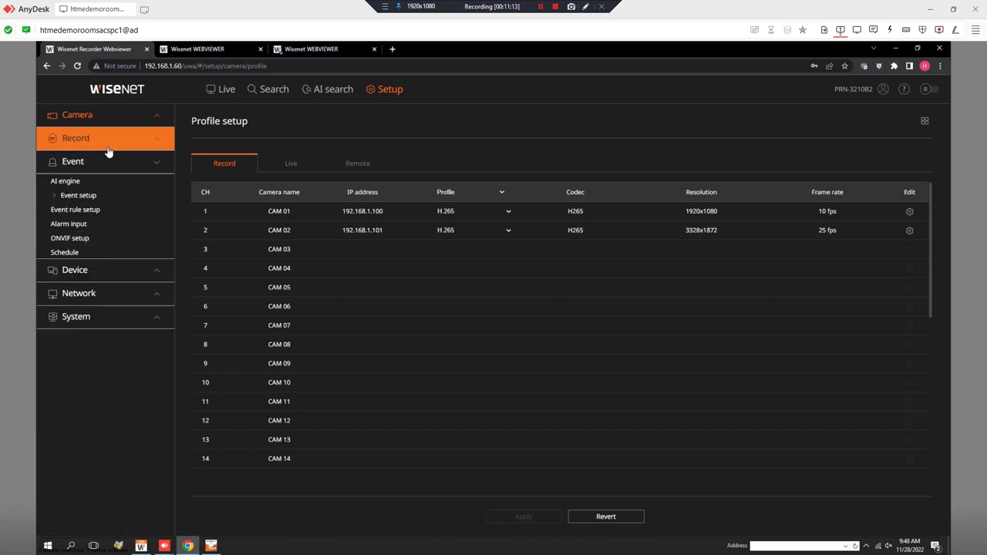
# Disable dual recording in Record options, accepting the mobile-app playback warning, with Overwrite left on
pyautogui.click(107, 141)
pyautogui.click(102, 188)
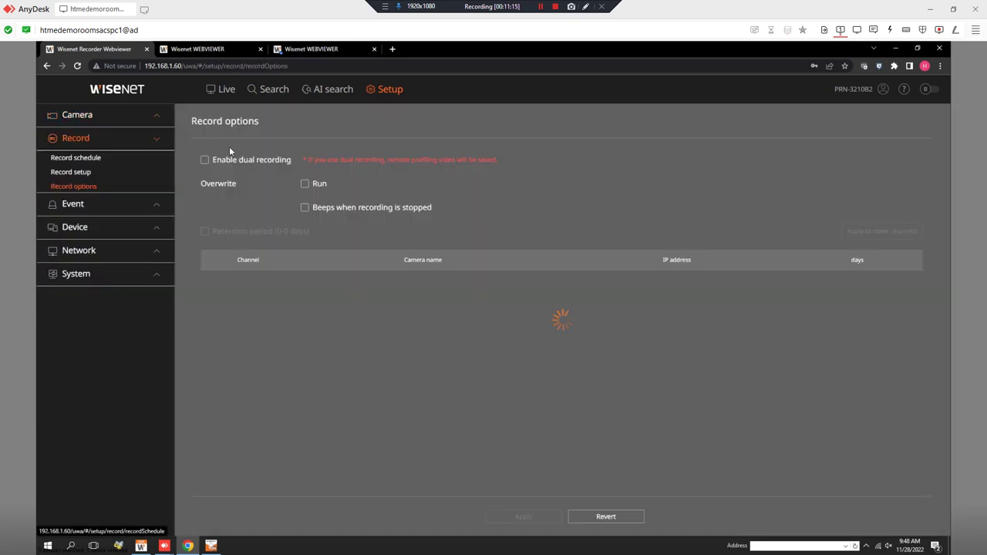
pyautogui.click(205, 159)
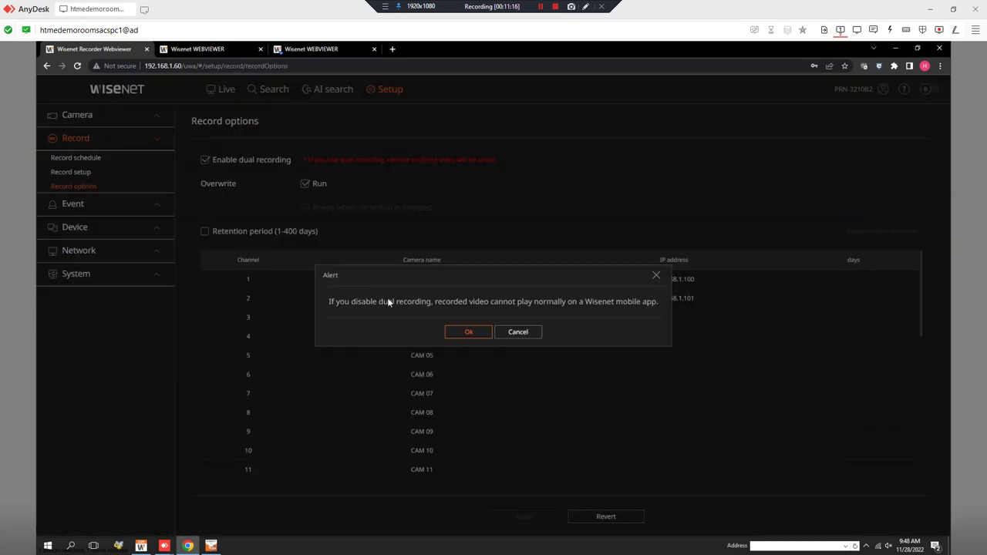
pyautogui.click(468, 332)
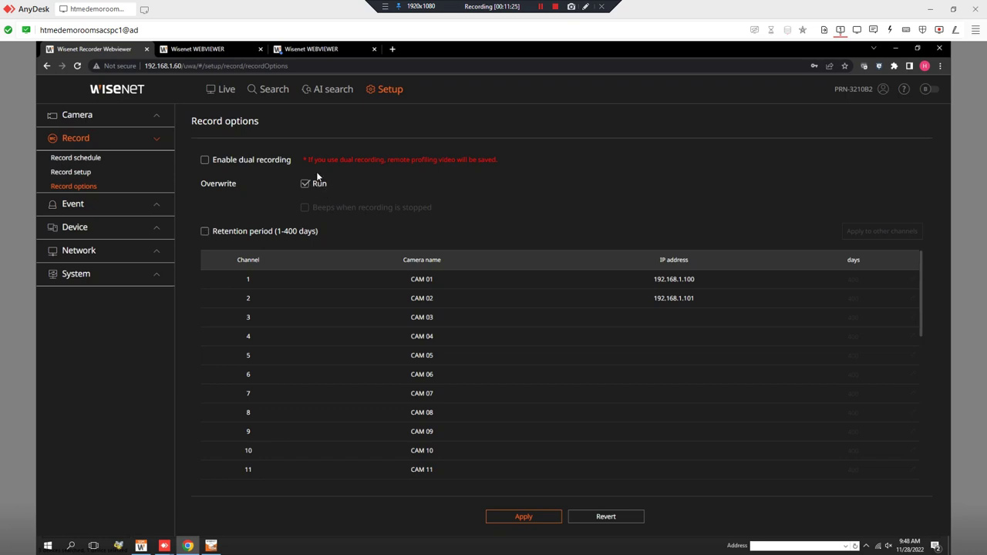
pyautogui.click(137, 276)
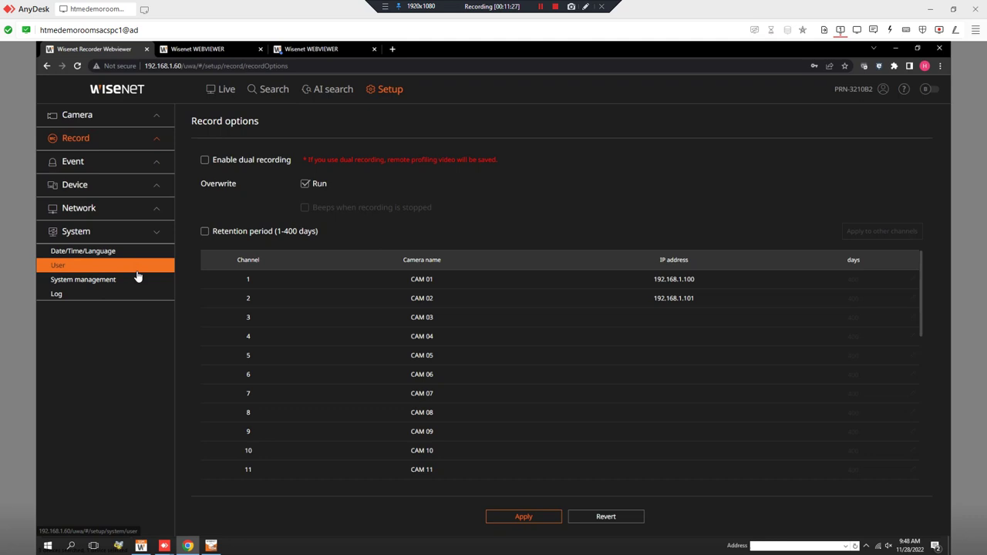
pyautogui.click(139, 283)
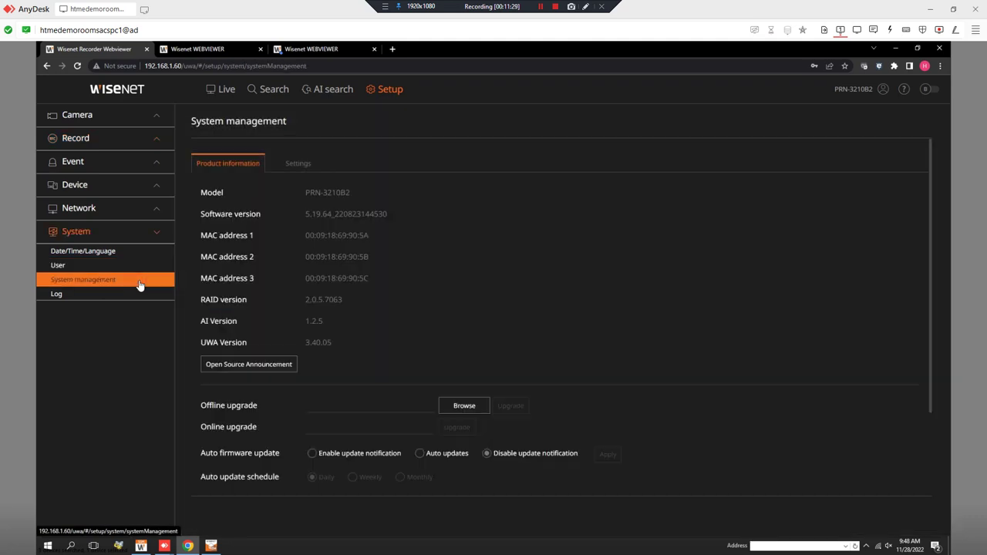
pyautogui.click(294, 173)
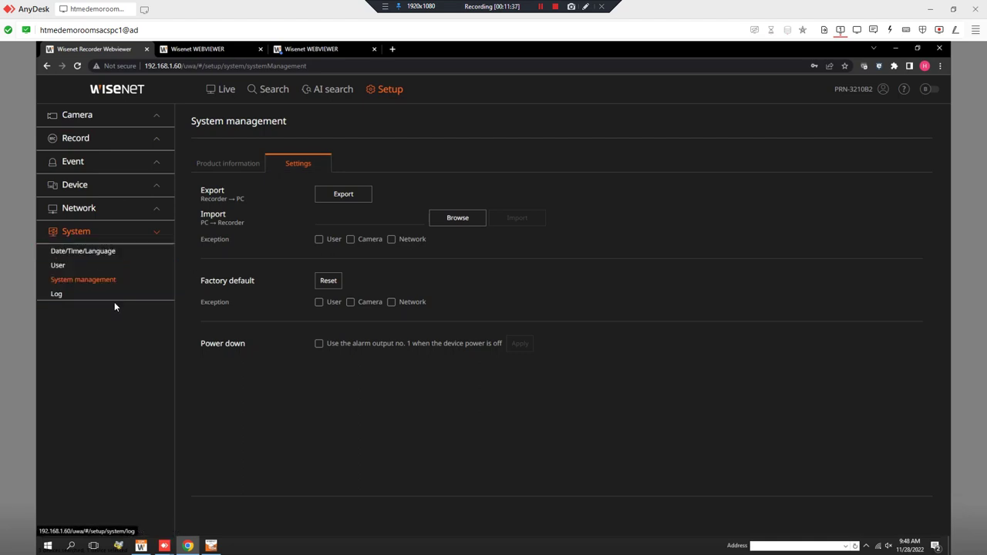
pyautogui.click(236, 165)
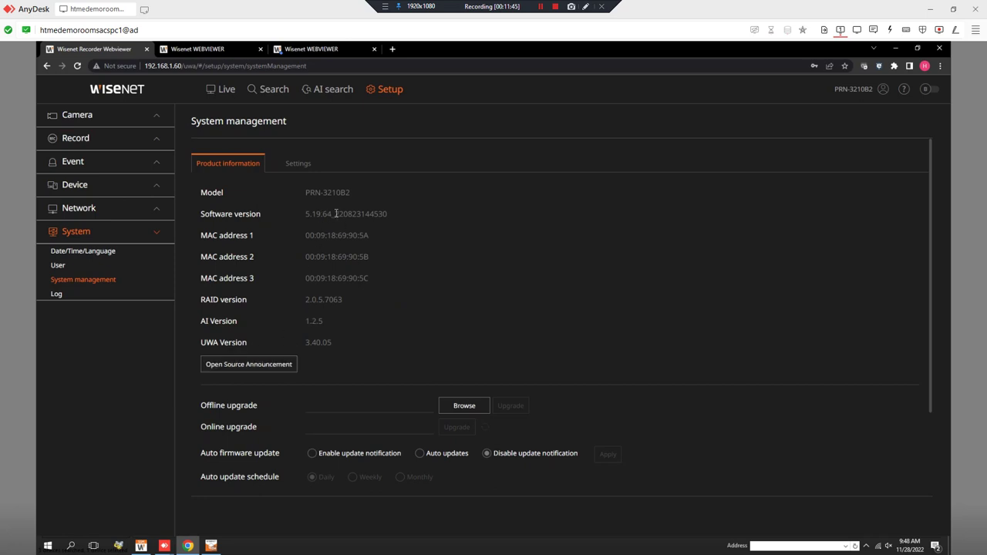
pyautogui.moveTo(334, 214); pyautogui.dragTo(348, 214)
pyautogui.click(88, 256)
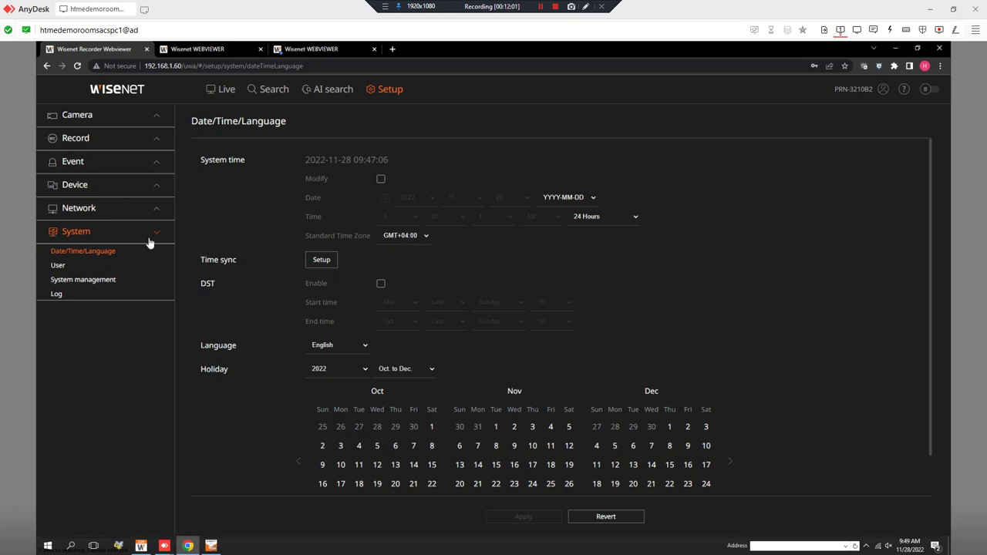
# Show the Network > IP & Port page with Network 1 at 192.168.1.60 and 400 Mbps bandwidth
pyautogui.click(116, 208)
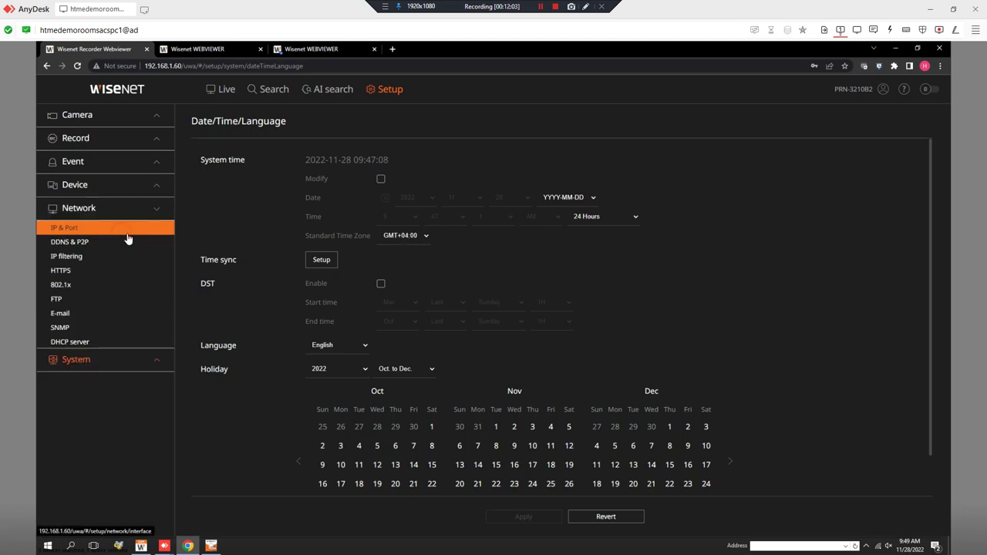
pyautogui.click(126, 235)
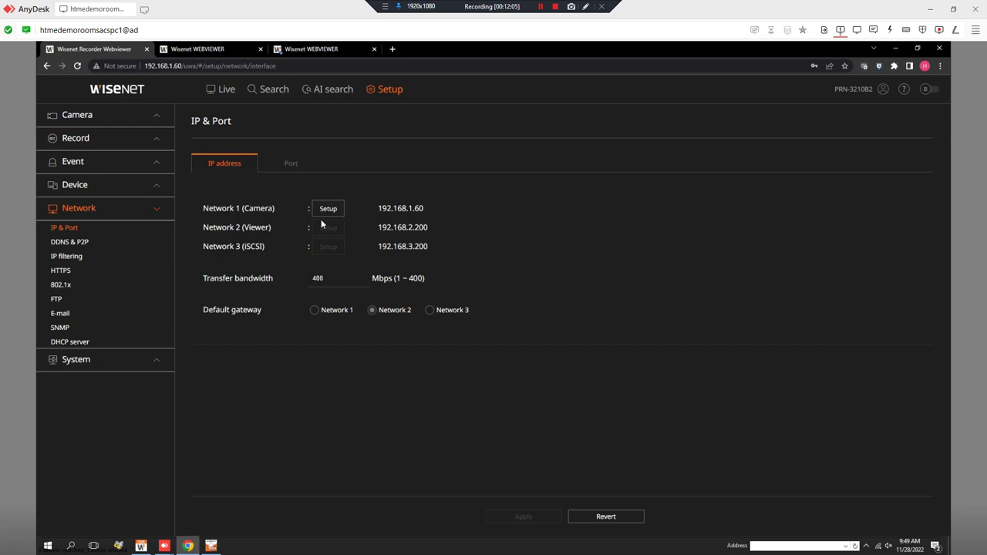